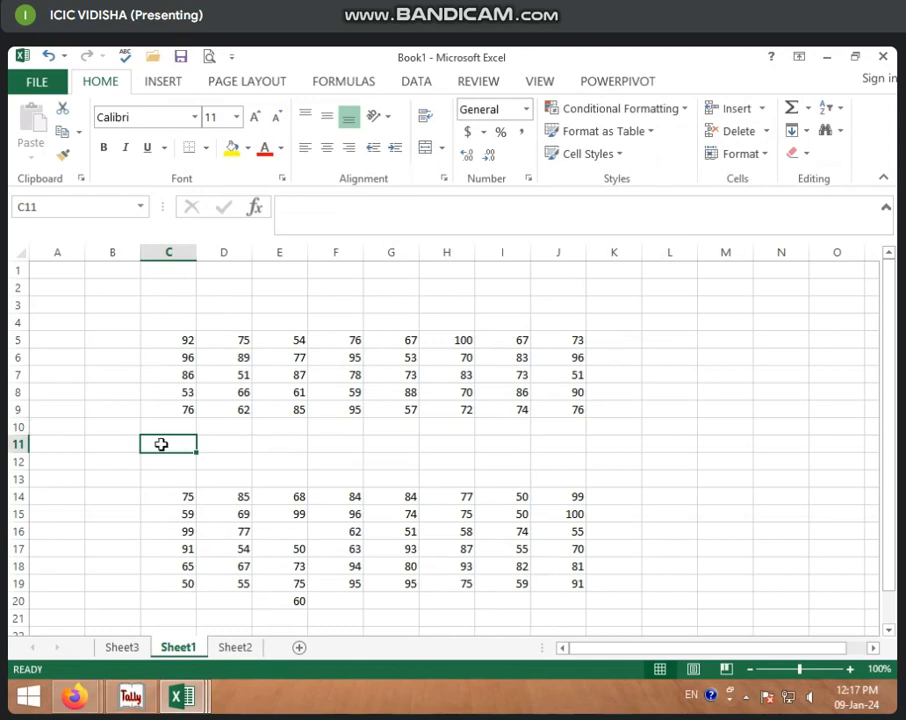
Insert two blank rows at rows 7–8
right_click(170, 441)
left_click(208, 218)
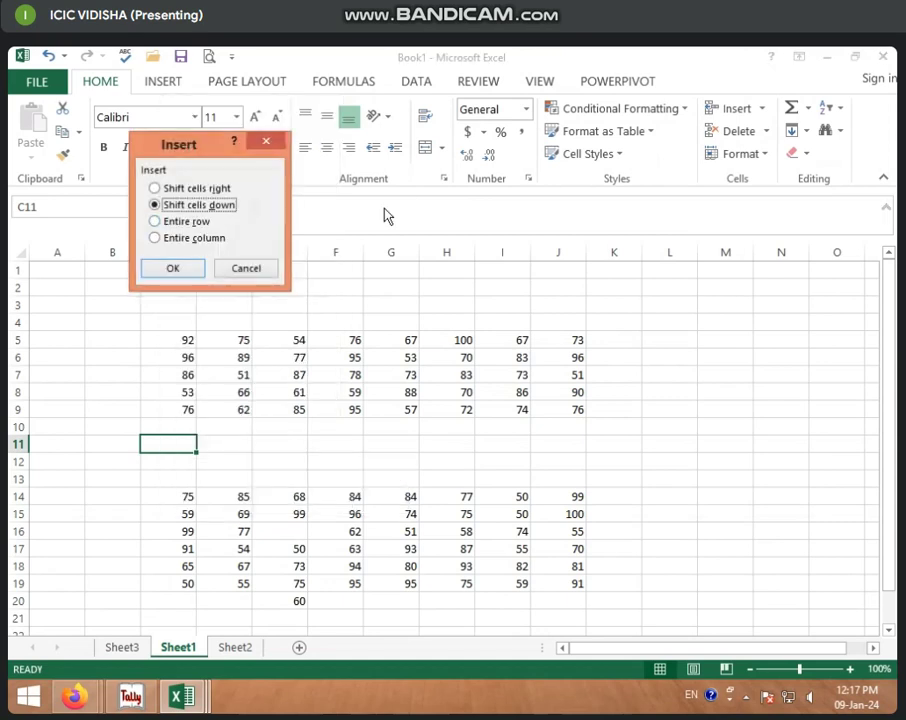
left_click(240, 268)
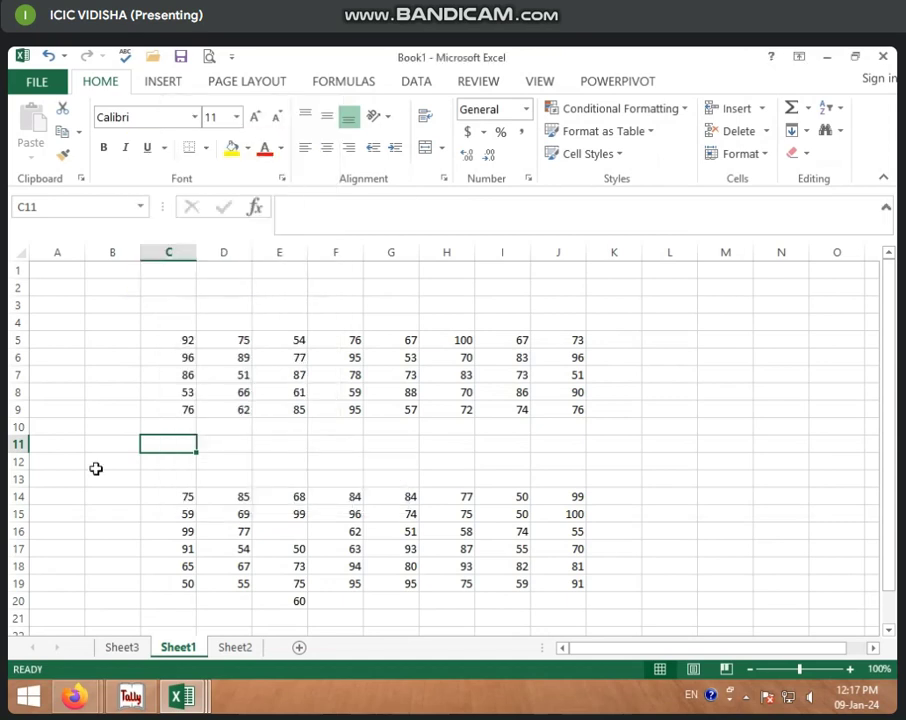
left_click(95, 468)
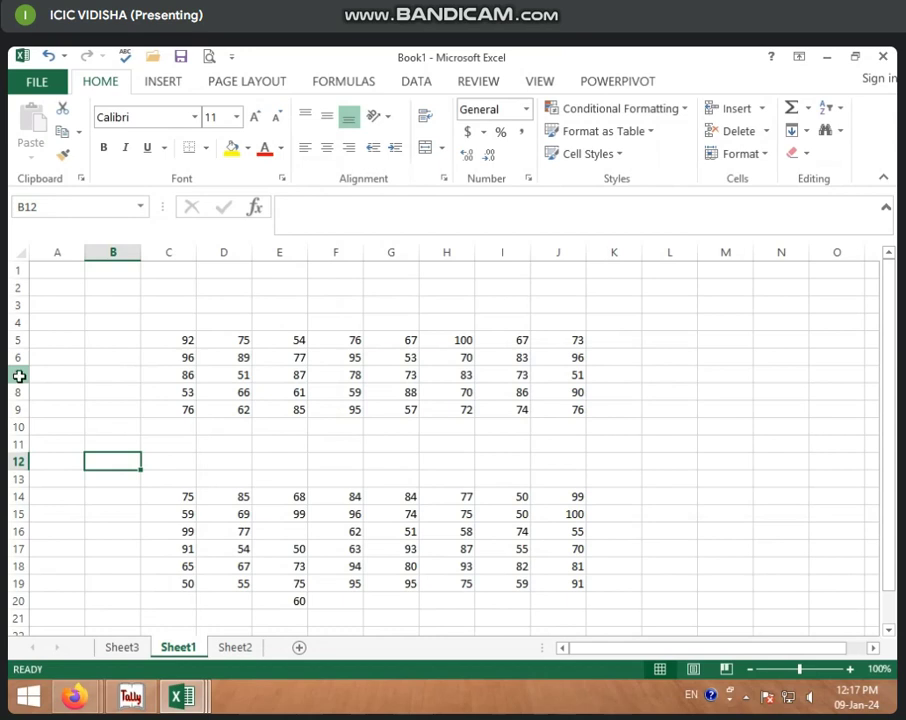
left_click_drag(16, 374, 17, 392)
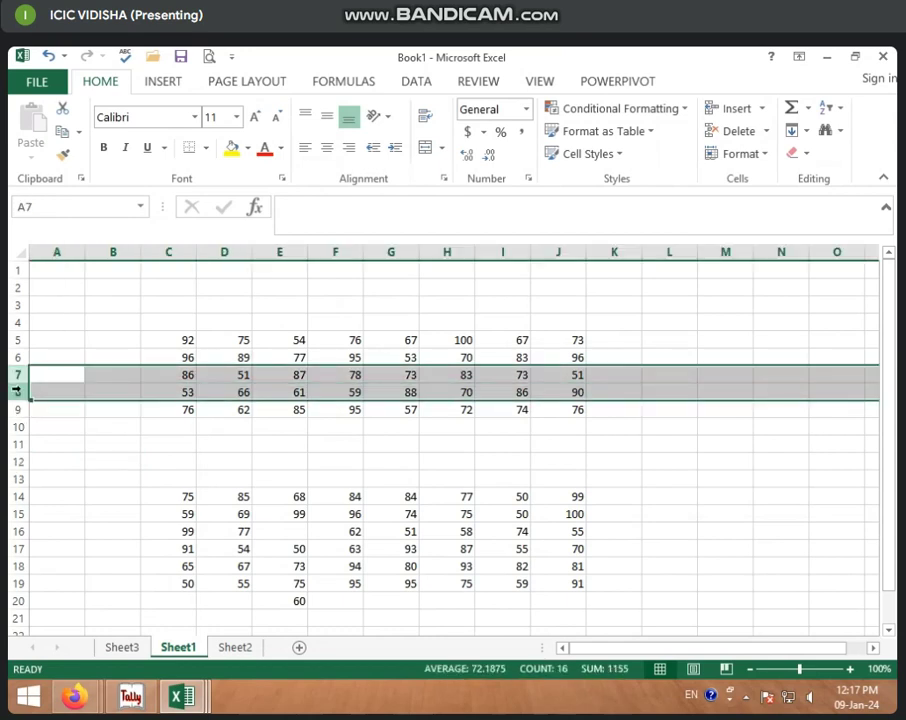
right_click(33, 381)
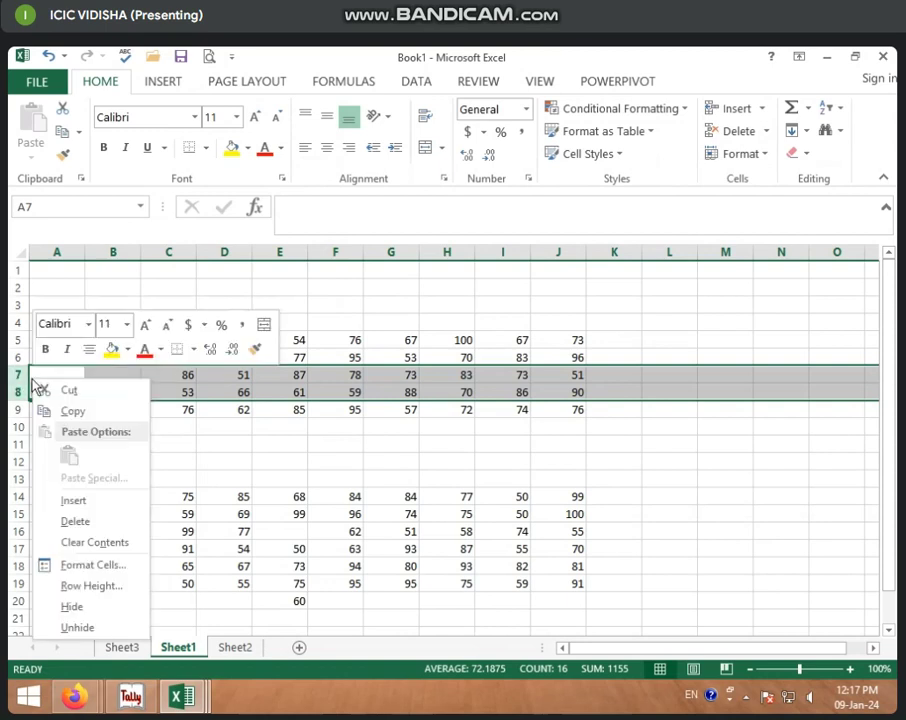
left_click(91, 499)
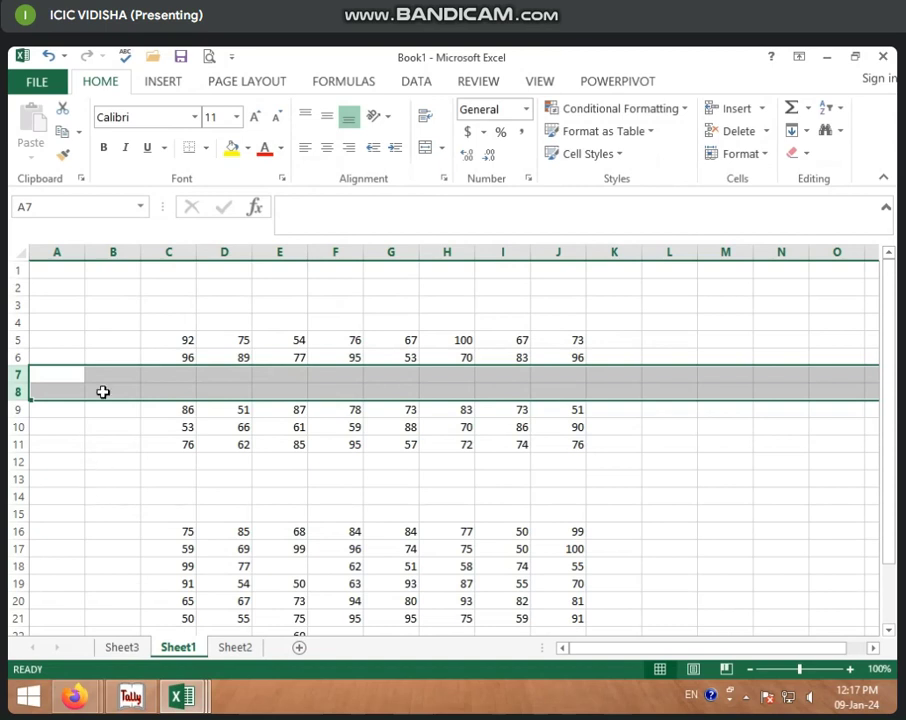
left_click(170, 481)
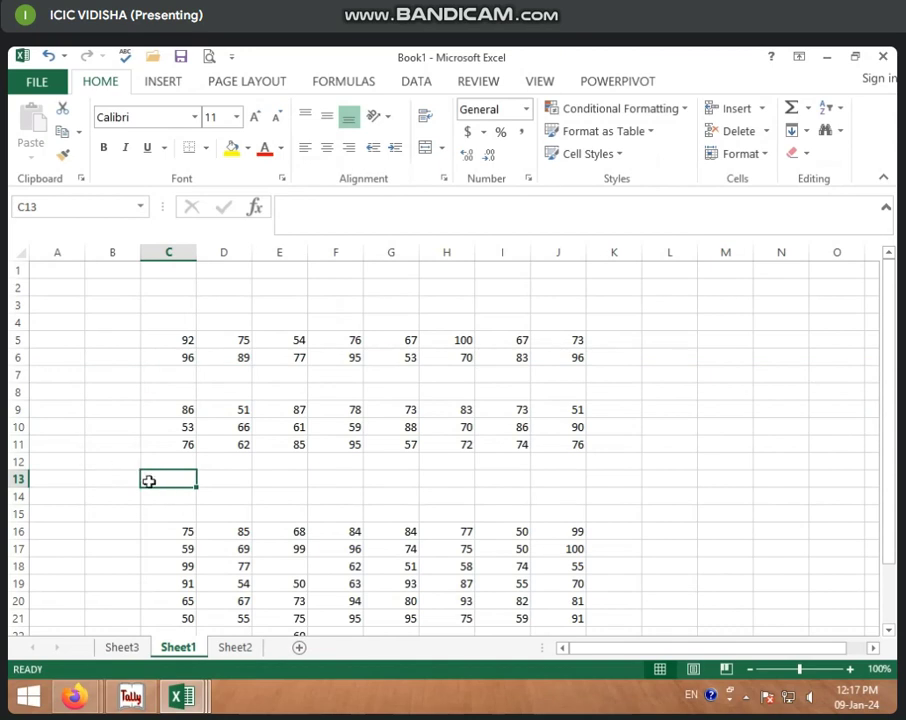
Delete the empty rows 12–15 so the lower marks sit directly below row 11
left_click_drag(9, 462, 13, 508)
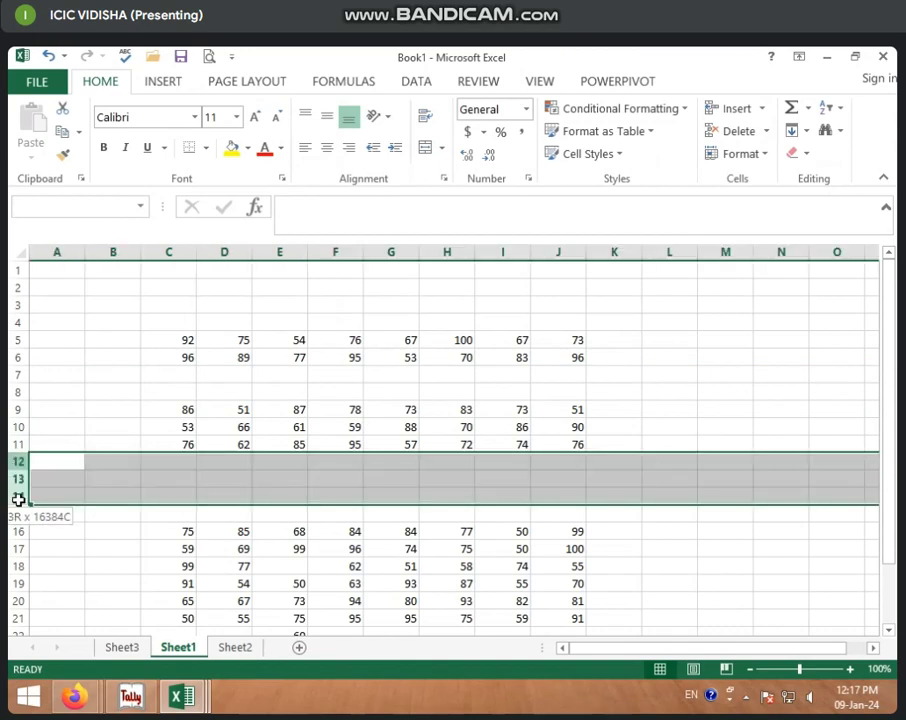
right_click(15, 498)
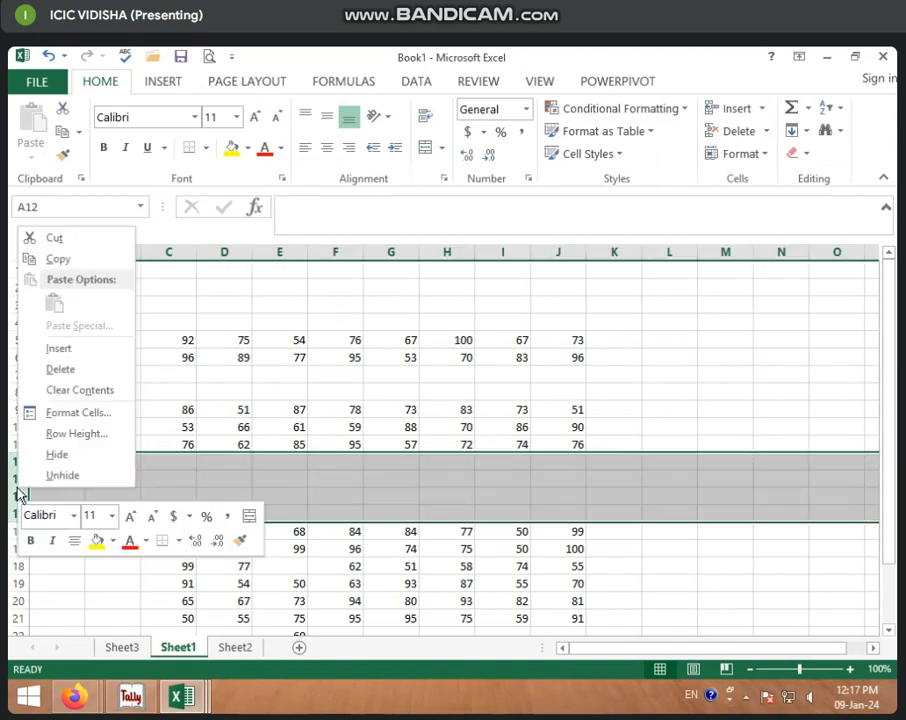
left_click(60, 371)
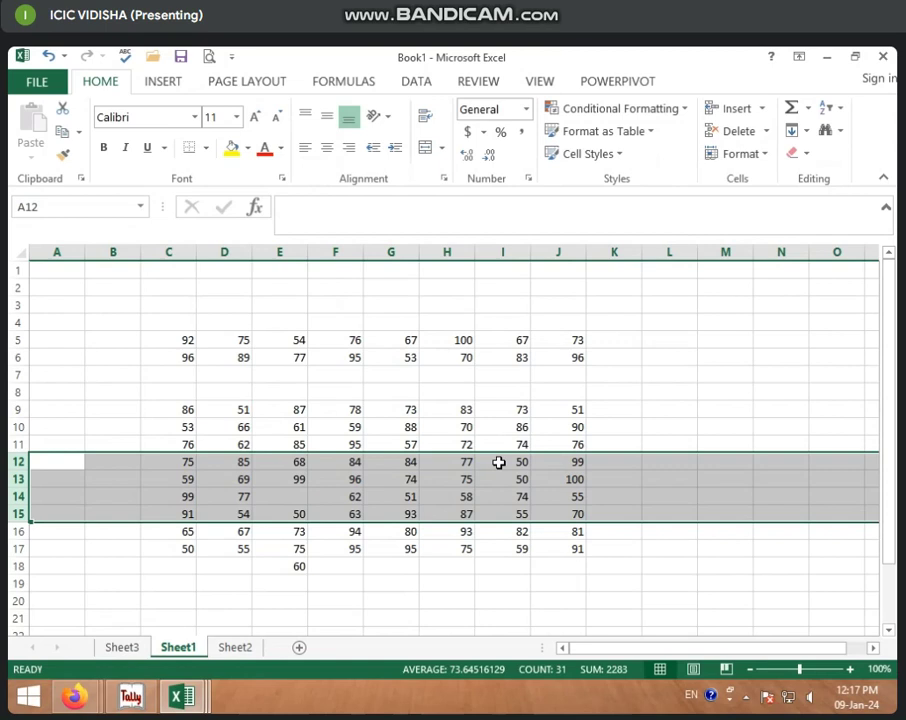
left_click_drag(350, 409, 510, 409)
left_click(445, 392)
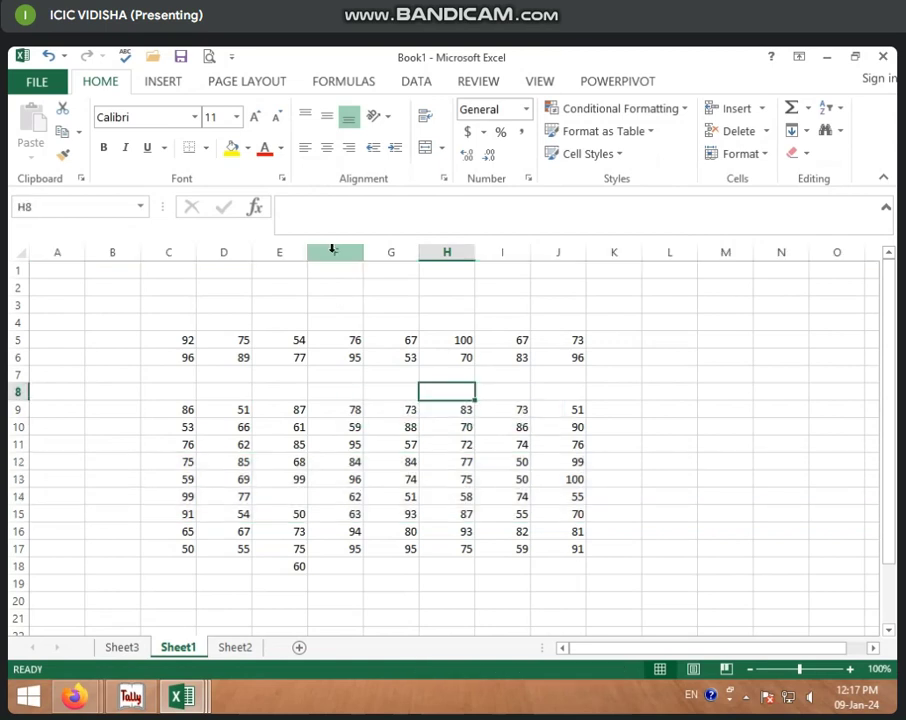
left_click(340, 253)
left_click_drag(340, 253, 390, 251)
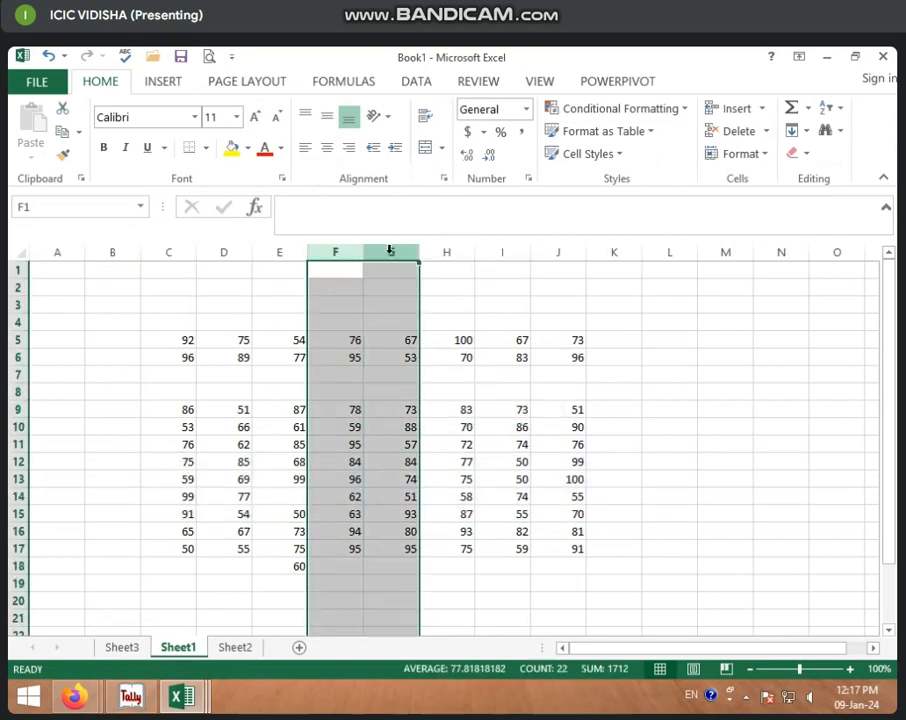
left_click(370, 336)
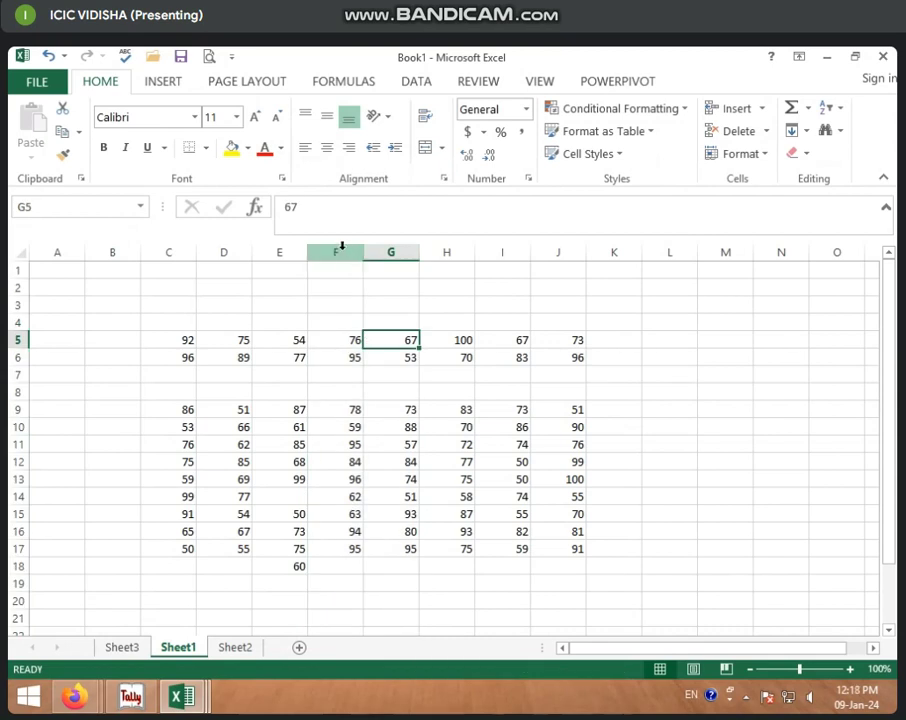
left_click_drag(341, 247, 400, 249)
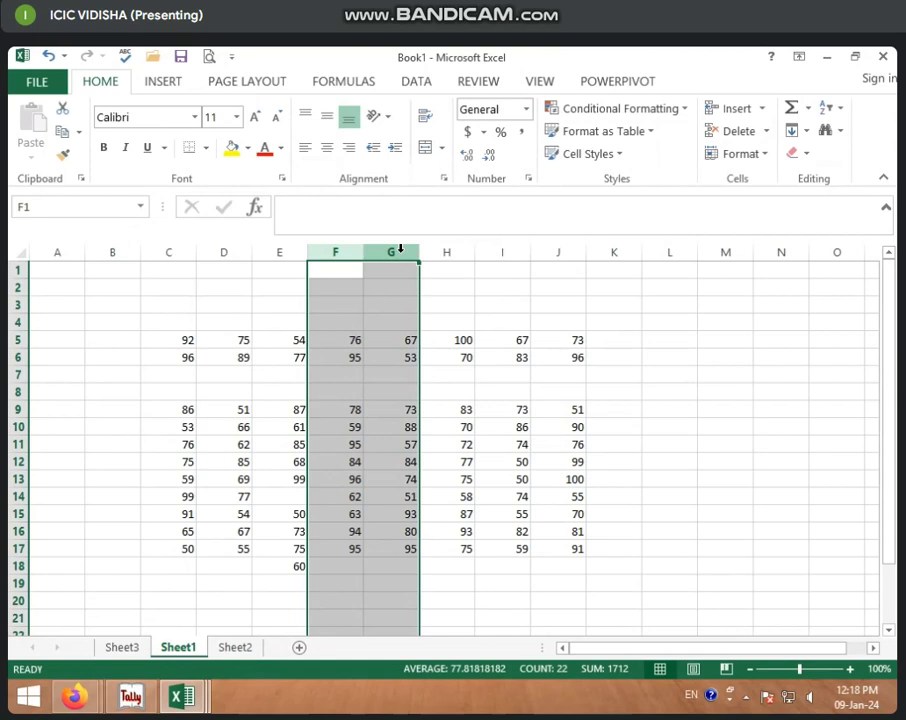
right_click(400, 249)
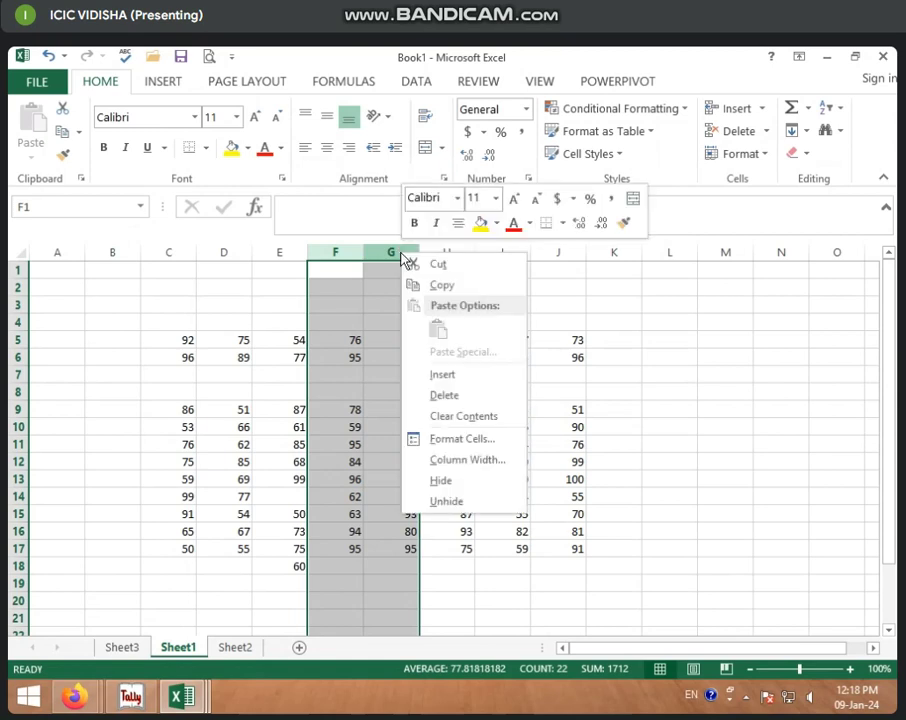
left_click(455, 382)
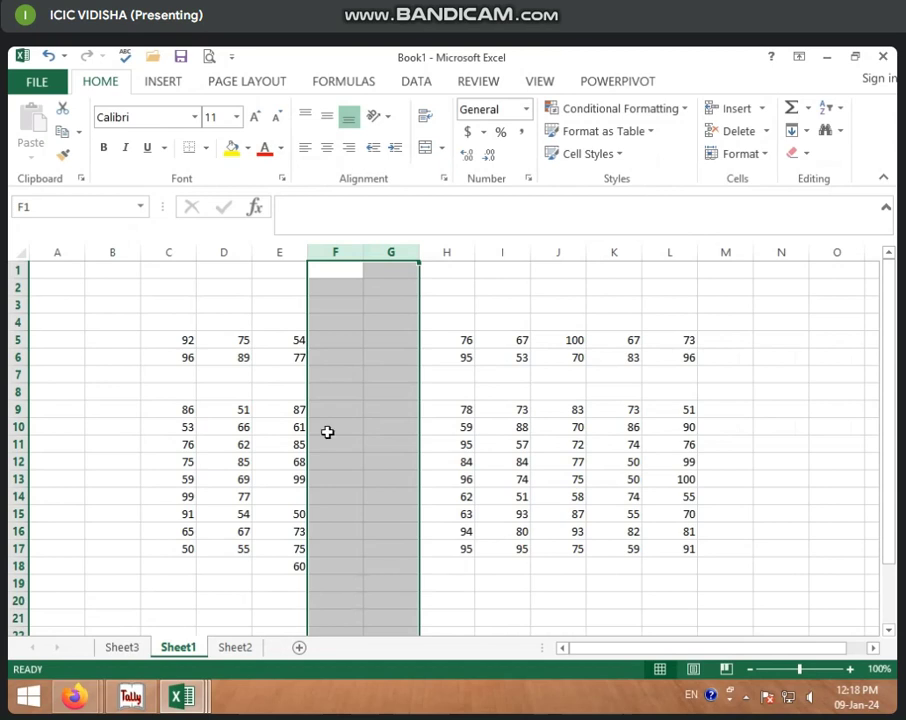
left_click(337, 391)
left_click_drag(347, 250, 394, 250)
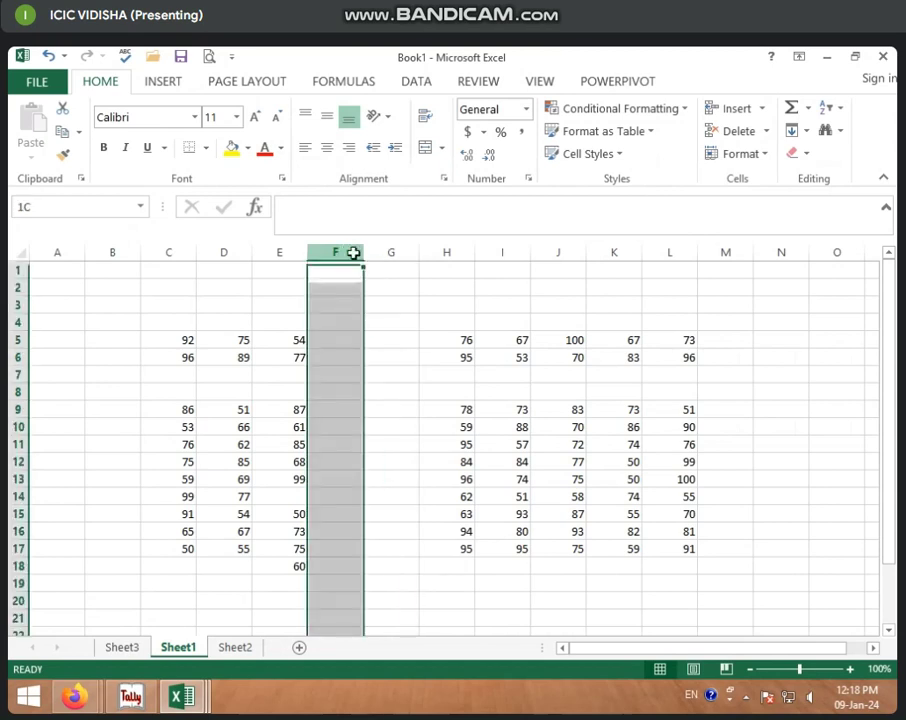
right_click(394, 252)
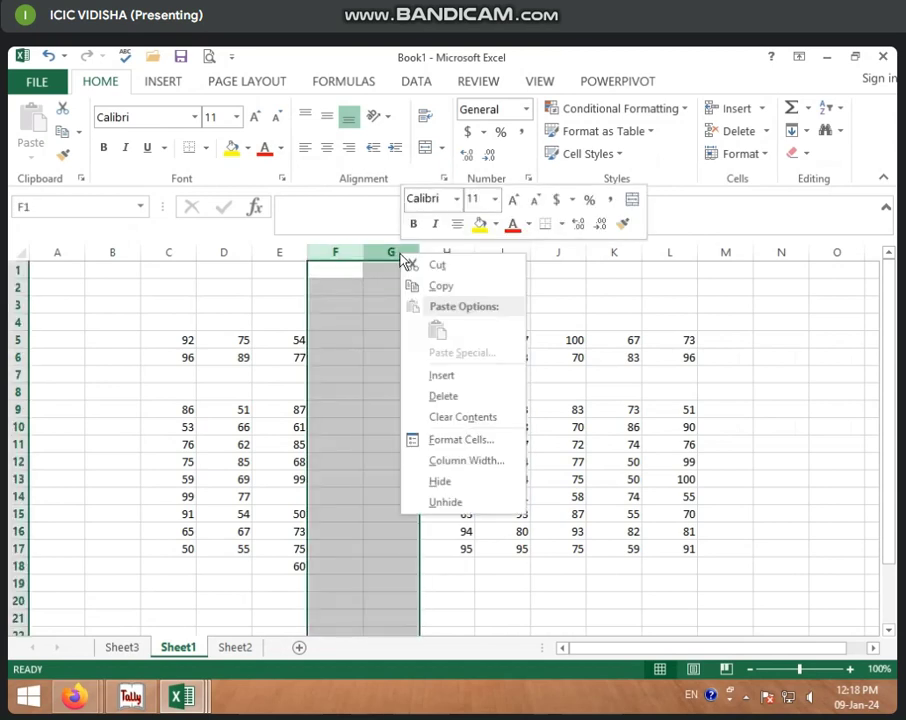
left_click(443, 396)
left_click(388, 390)
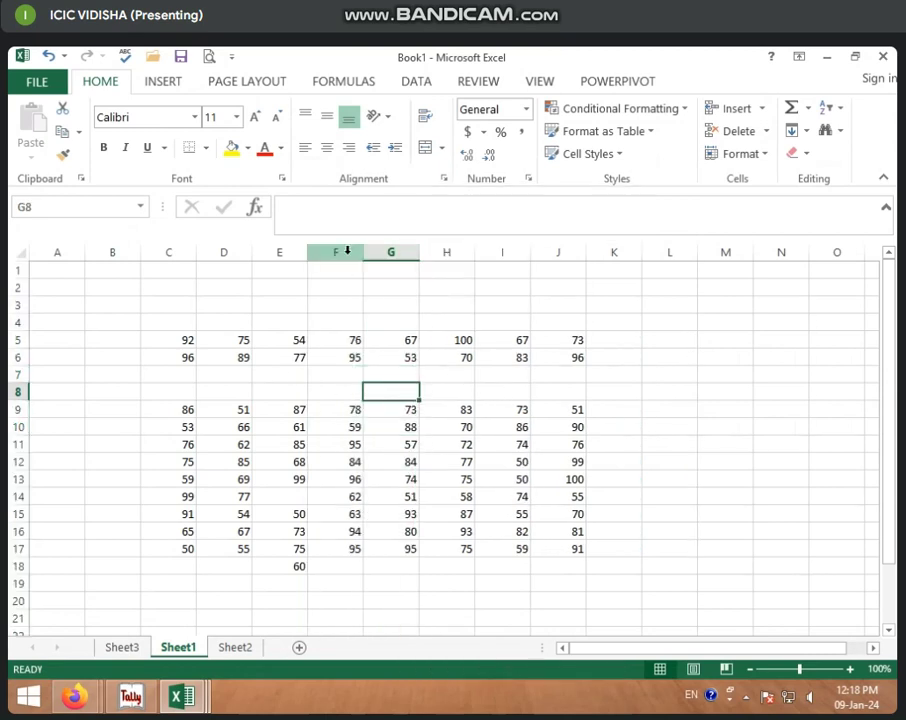
right_click(386, 374)
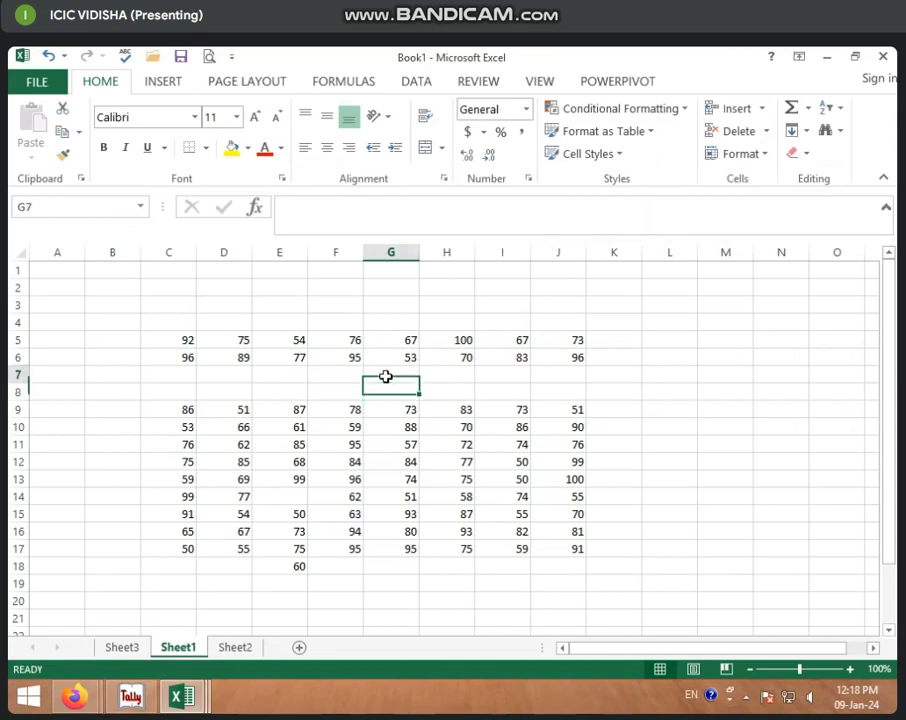
left_click(440, 451)
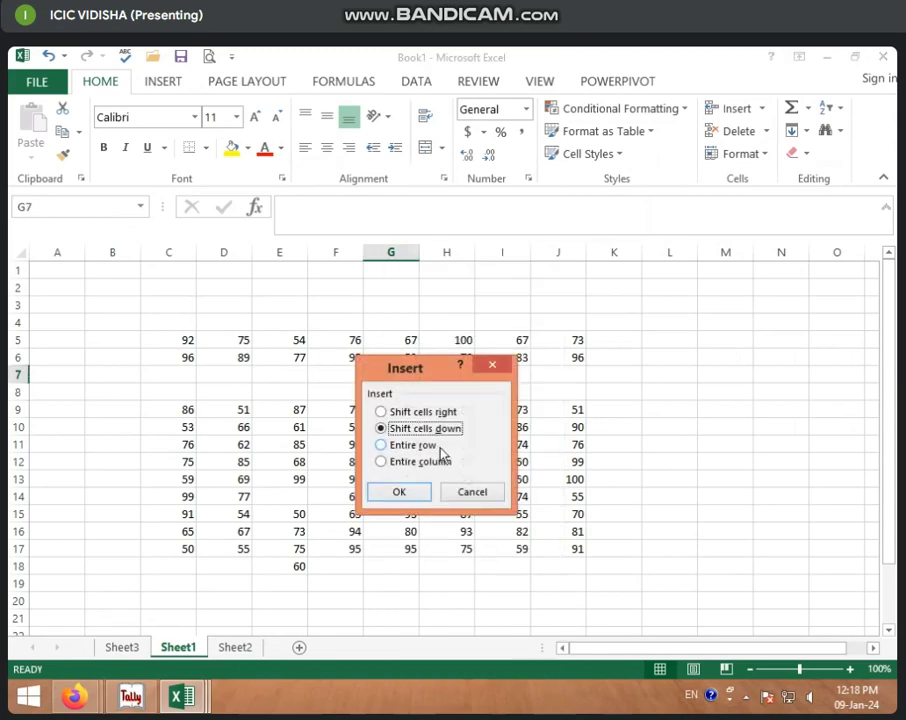
left_click_drag(418, 372, 173, 187)
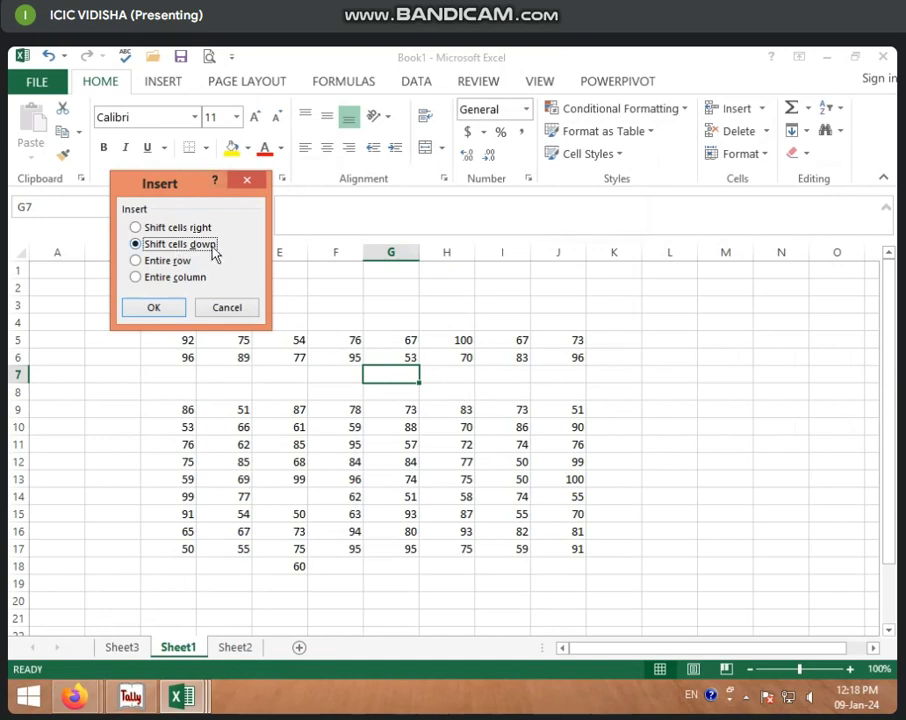
left_click(157, 261)
left_click(162, 280)
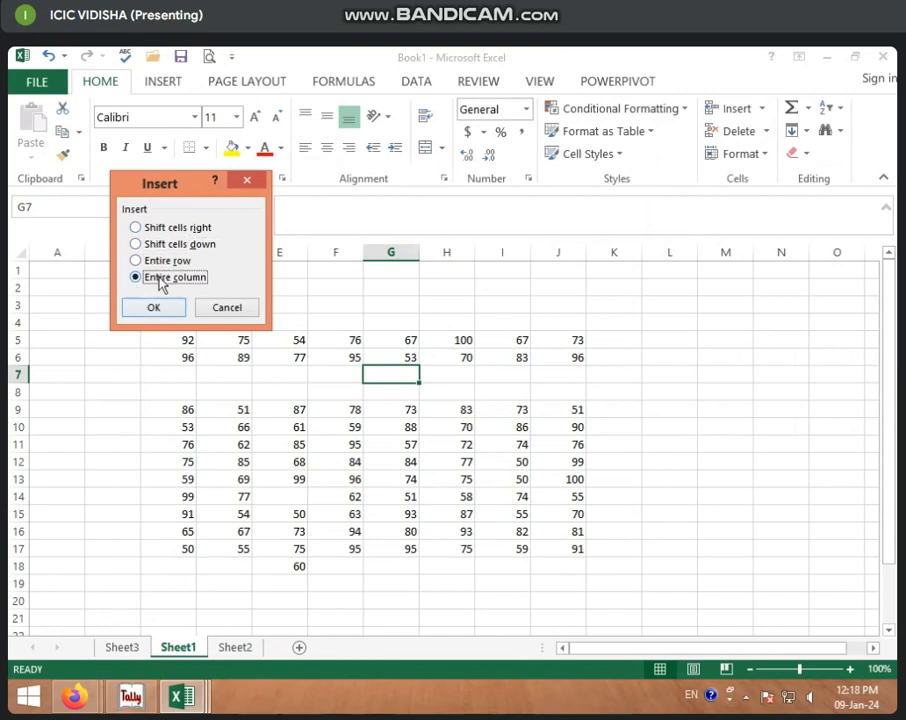
left_click(148, 262)
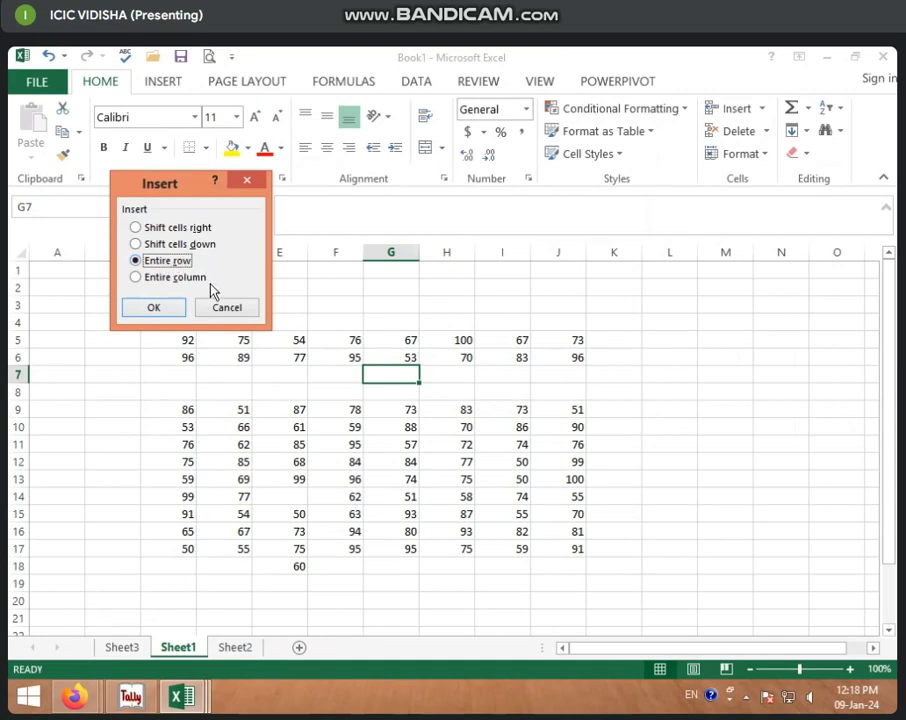
left_click(205, 278)
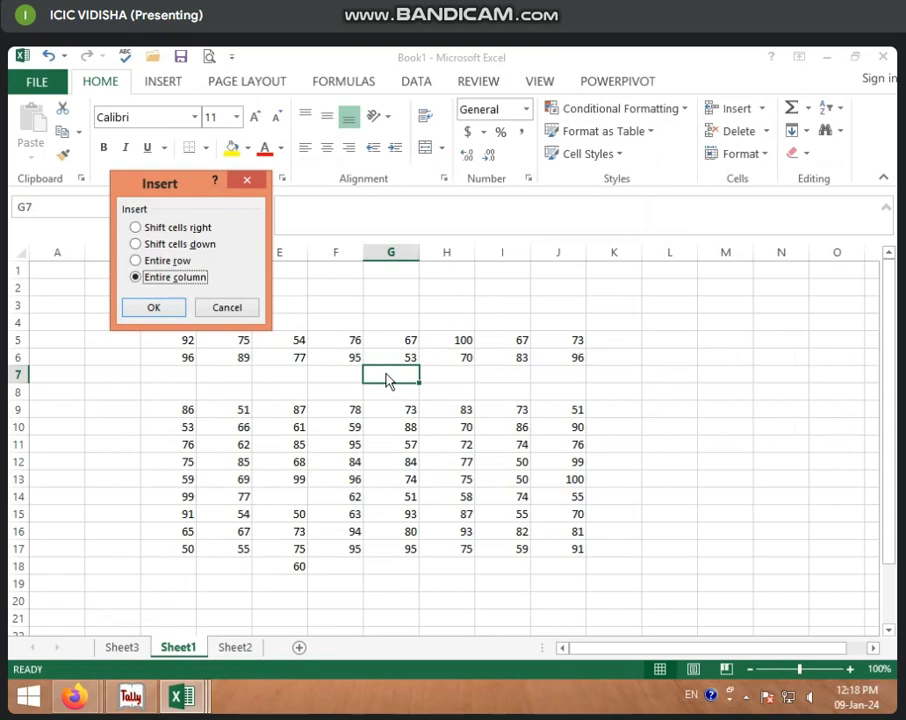
left_click(174, 245)
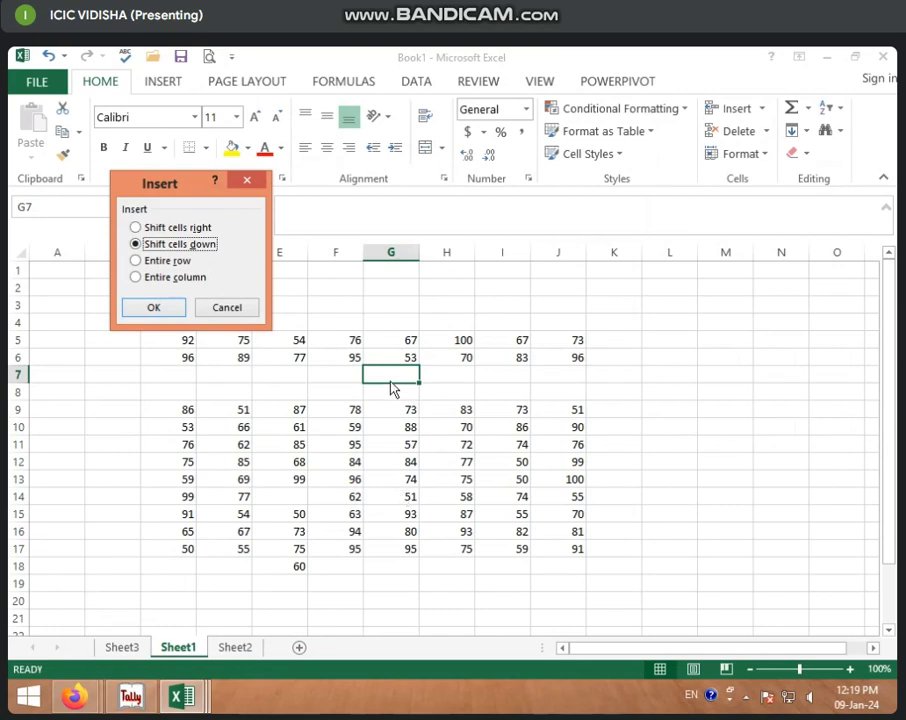
left_click(215, 230)
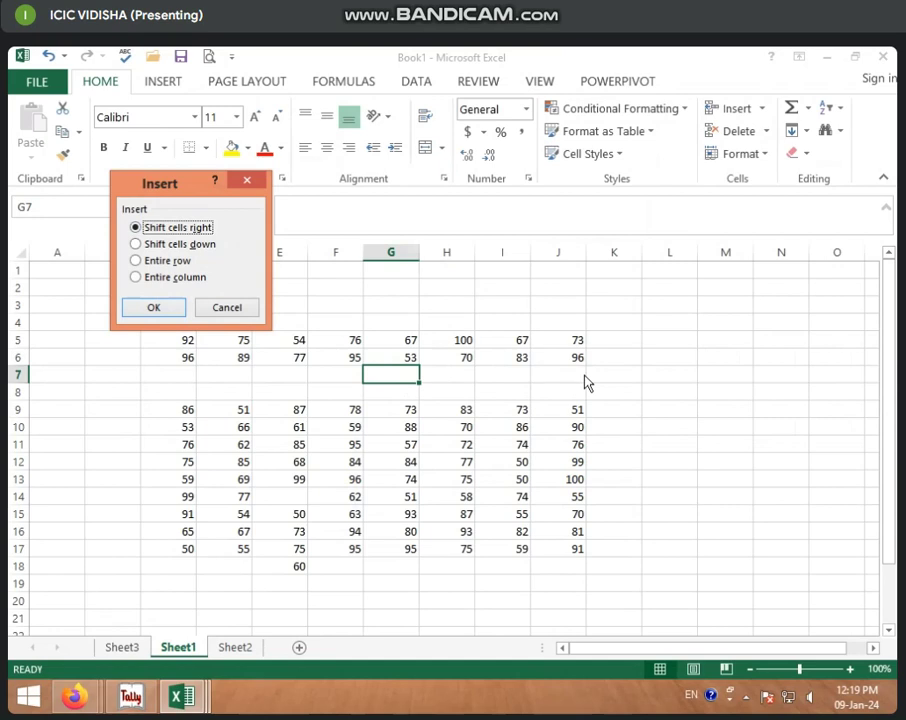
left_click(224, 309)
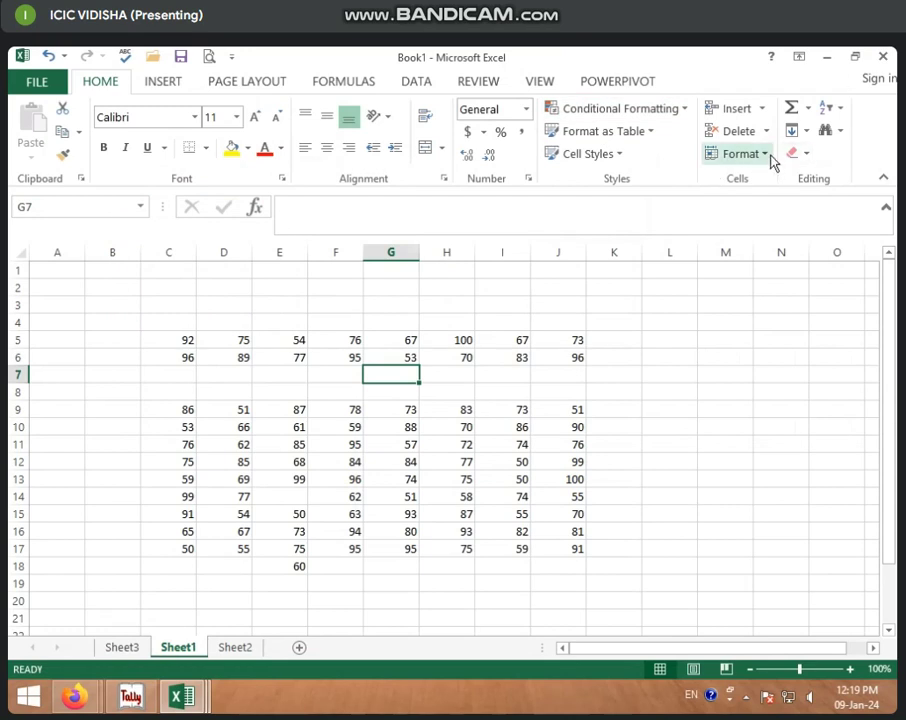
Show the empty Sheet2 worksheet, leaving the Sheet1 marks unchanged
left_click(768, 156)
left_click(540, 301)
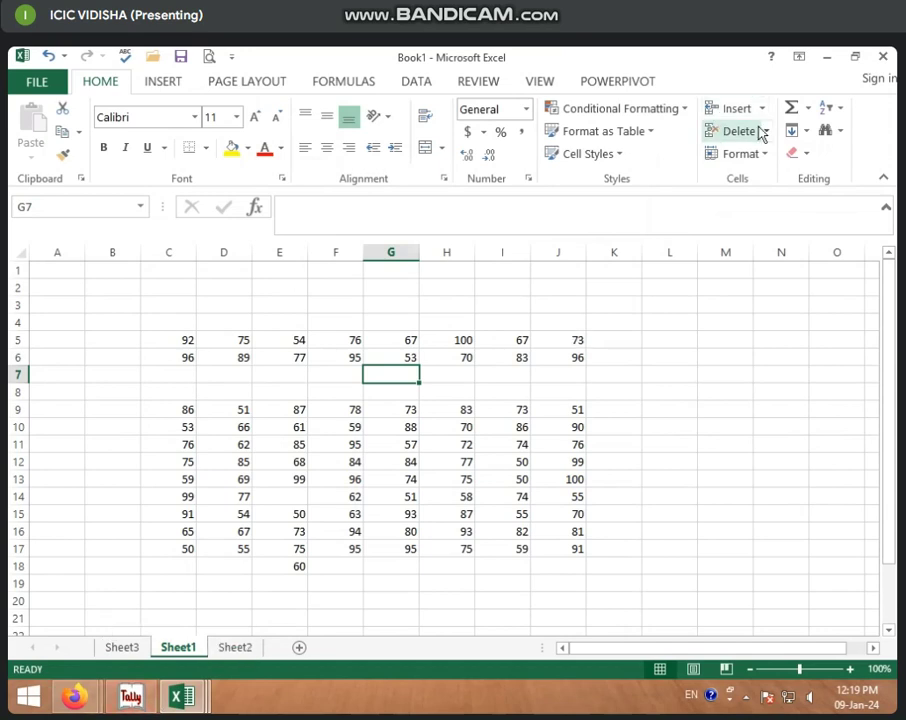
right_click(406, 409)
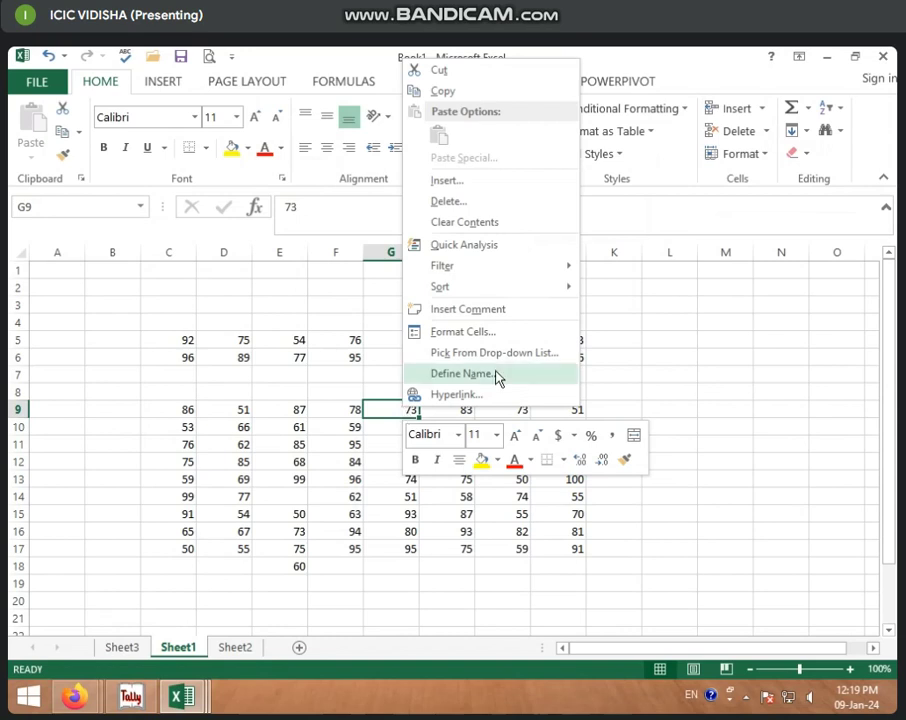
left_click(228, 644)
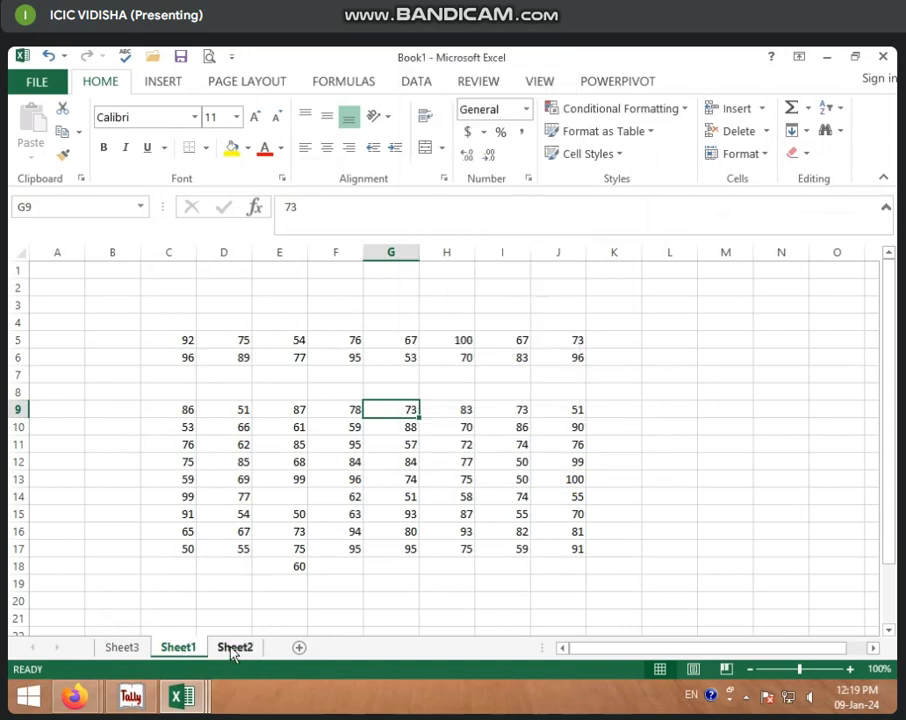
left_click(233, 649)
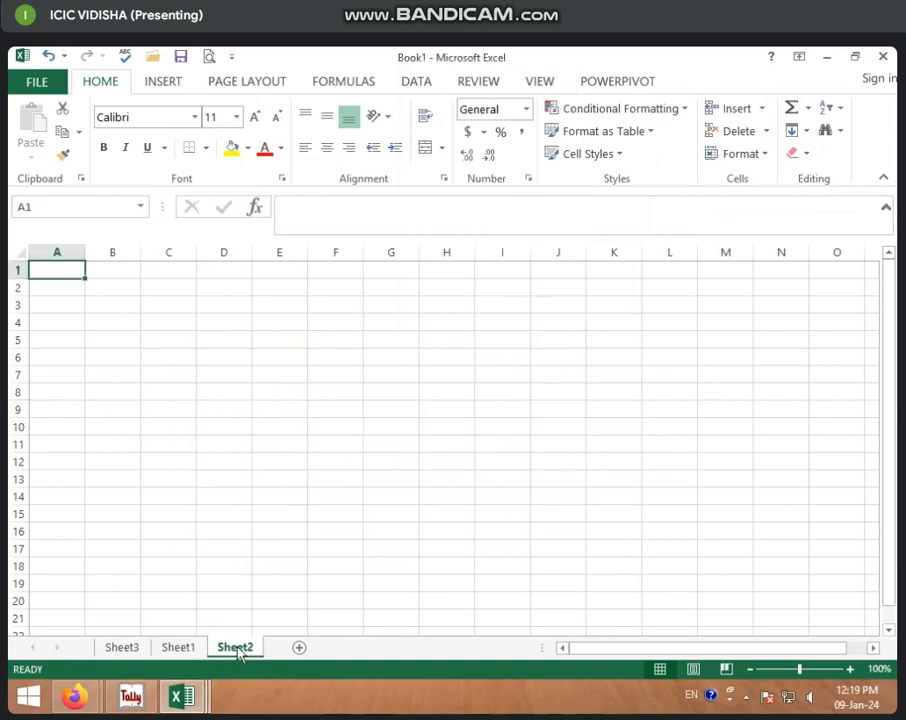
Delete the Sheet2 tab, leaving Sheet3 and Sheet1 in the workbook
right_click(229, 650)
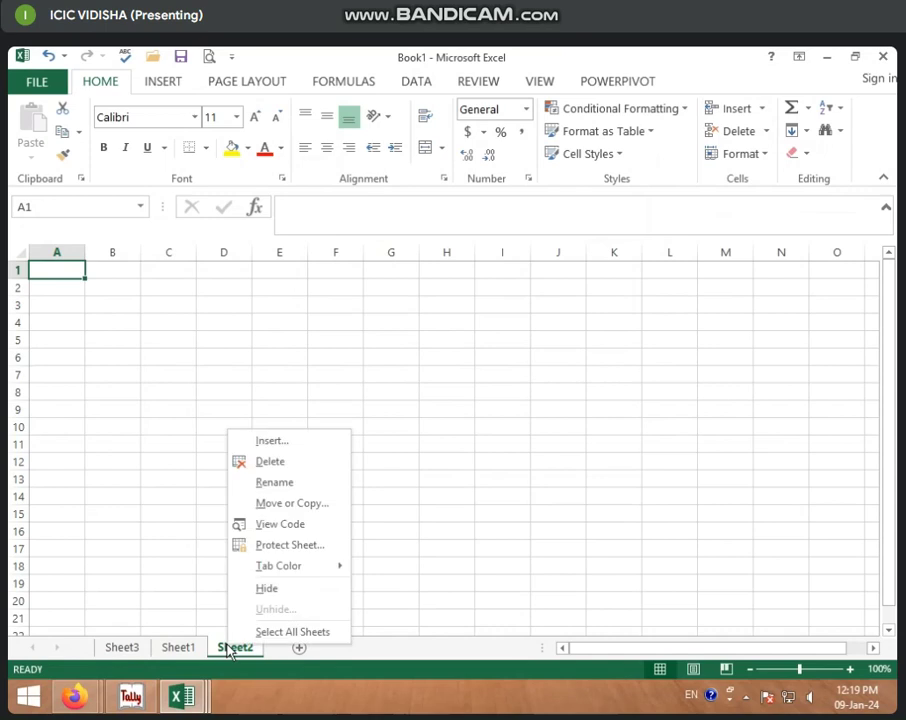
left_click(287, 446)
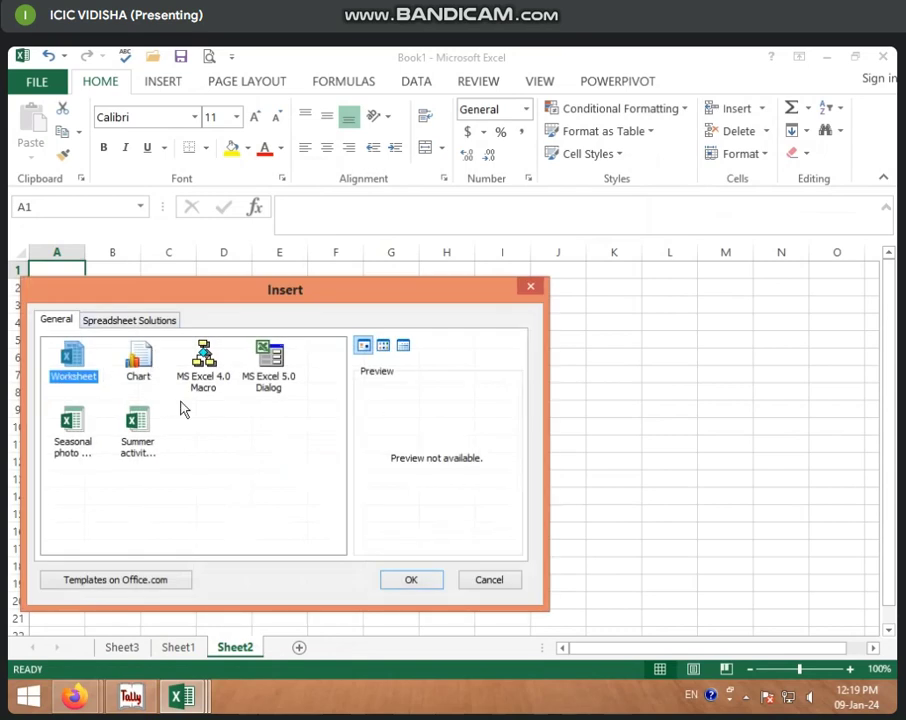
left_click(511, 590)
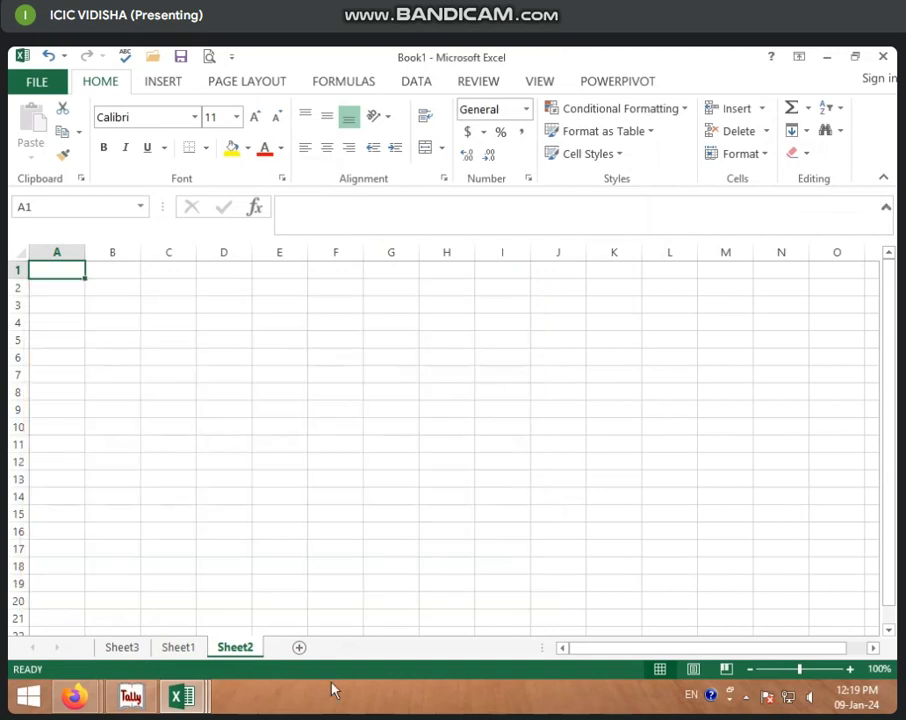
right_click(238, 655)
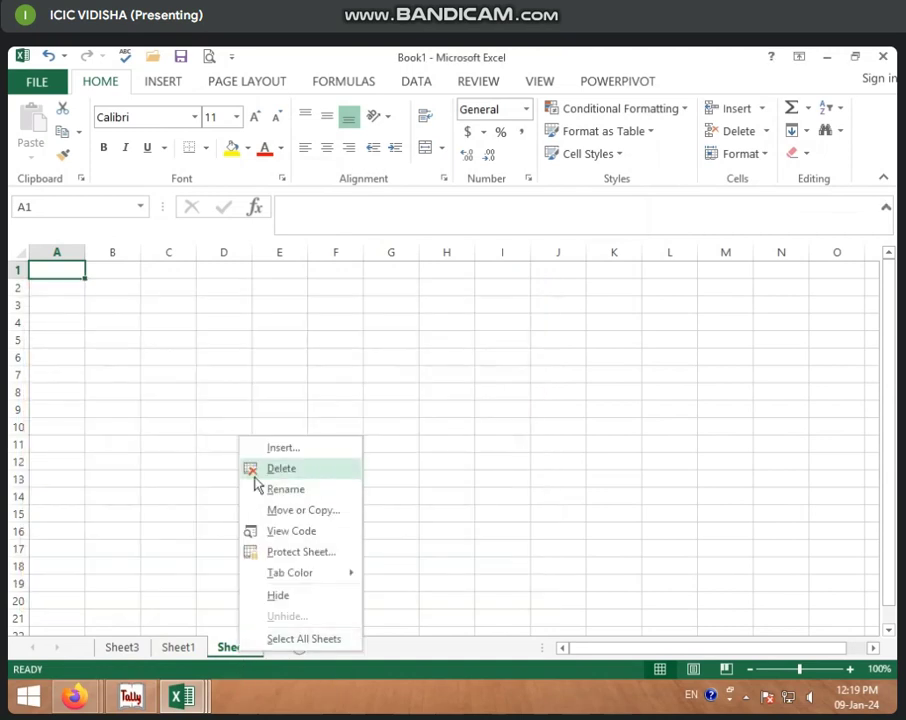
left_click(284, 468)
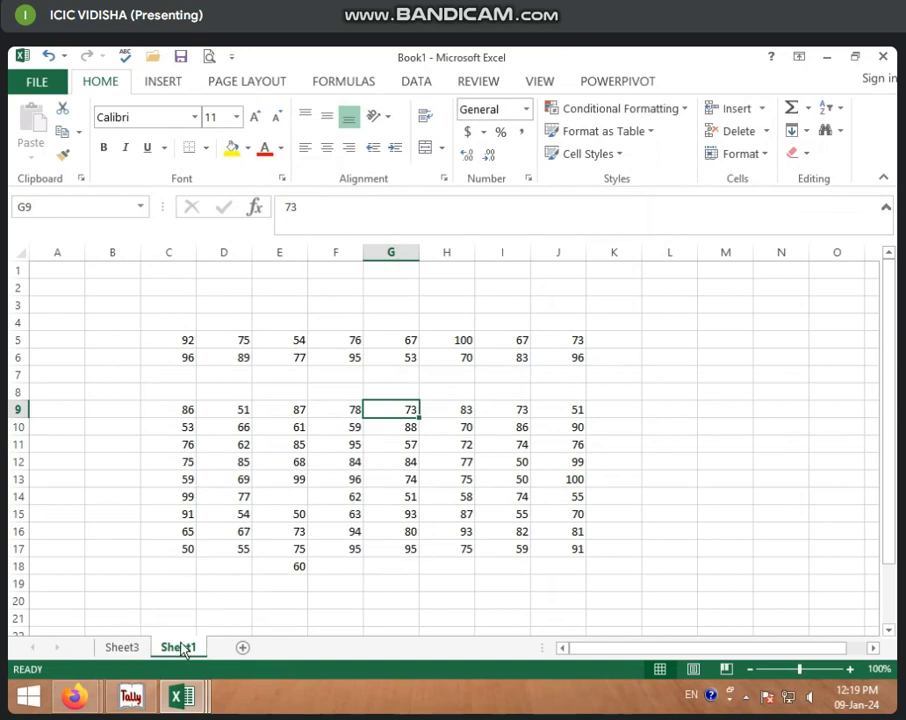
Rename the Sheet1 tab to MARKSHEET
right_click(181, 650)
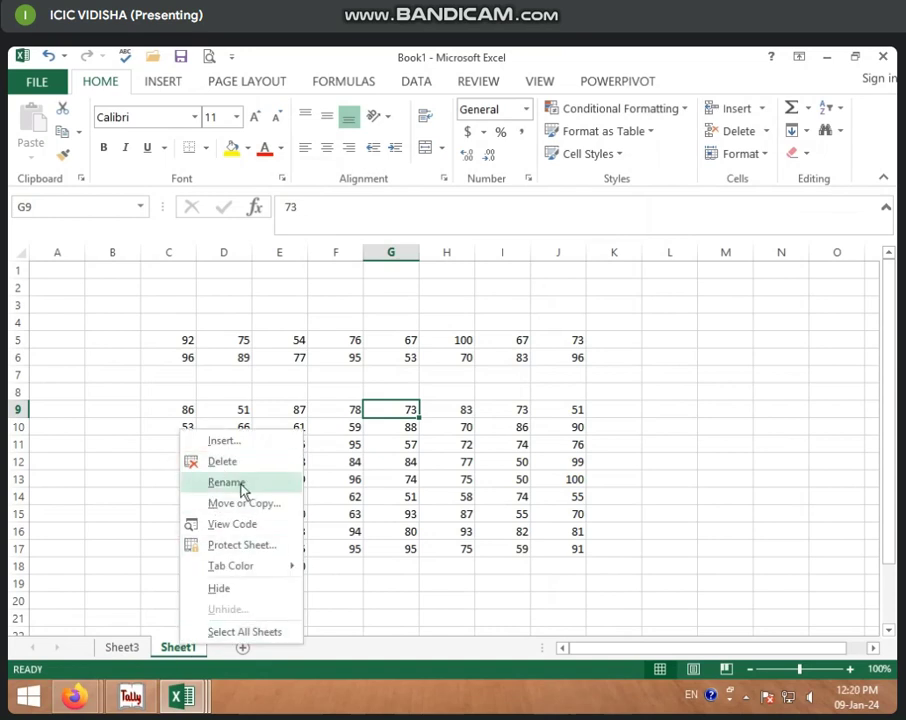
key("Escape")
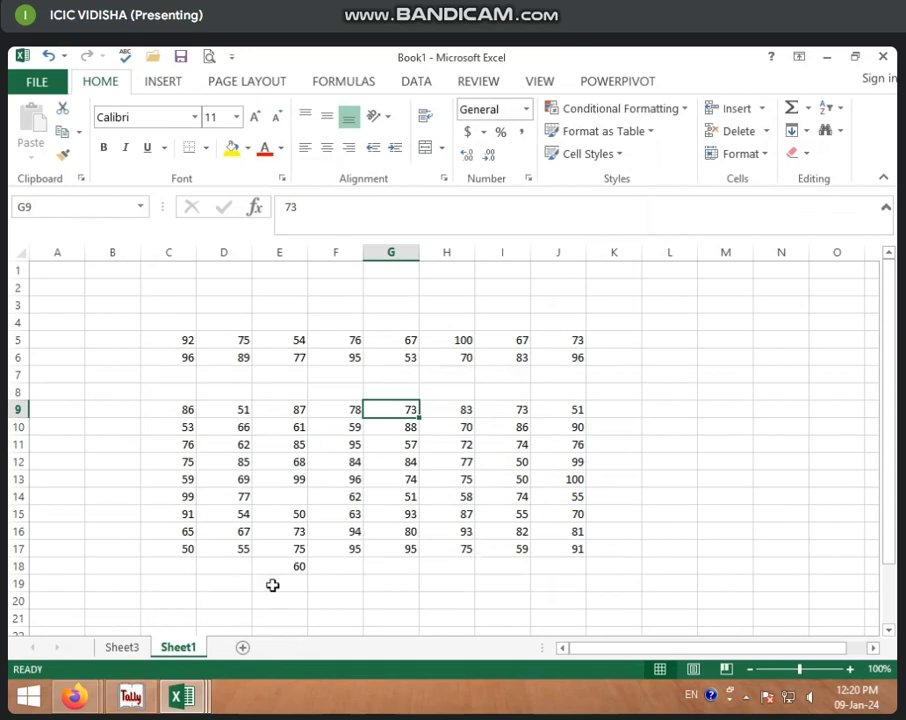
right_click(187, 649)
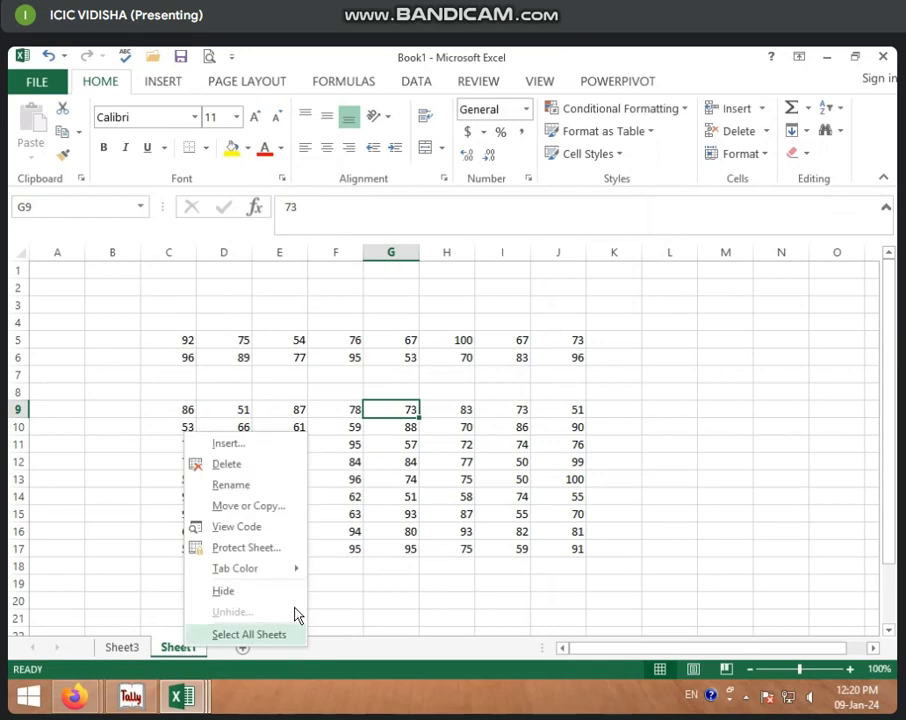
left_click(231, 485)
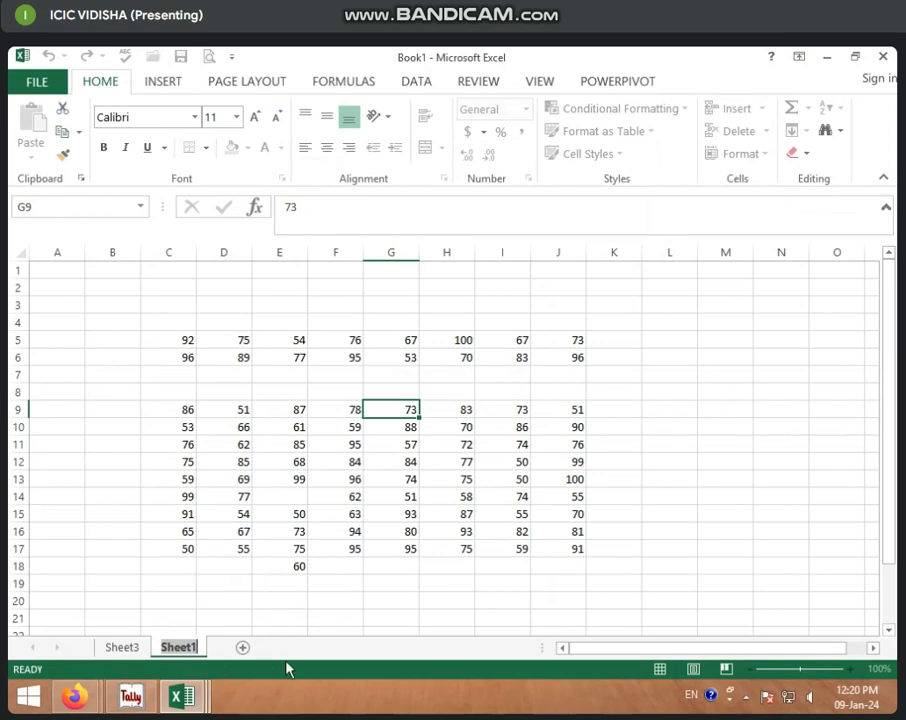
type("M")
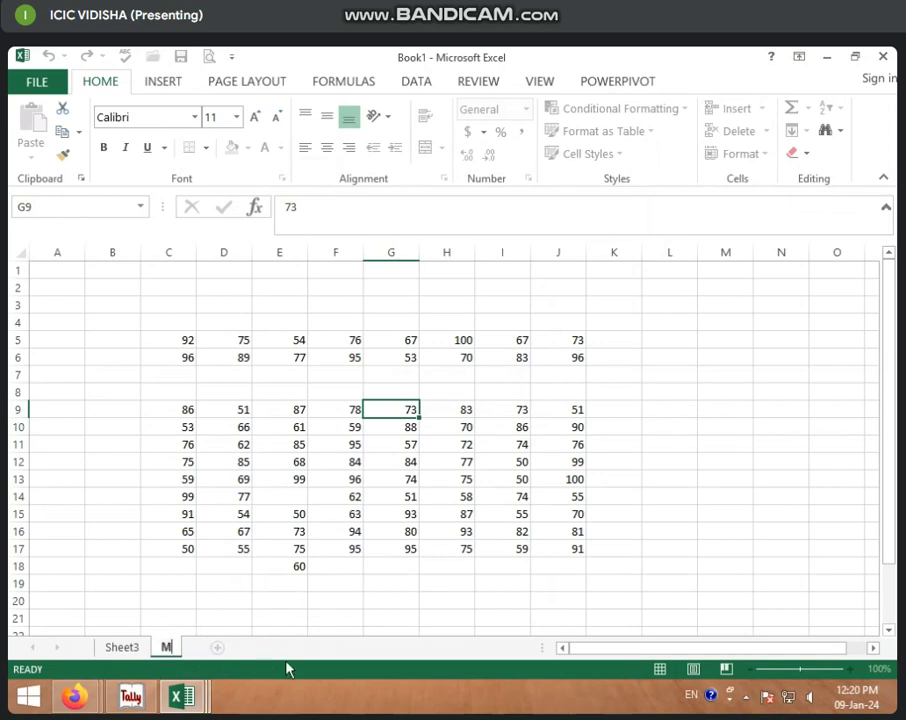
type("ARKS")
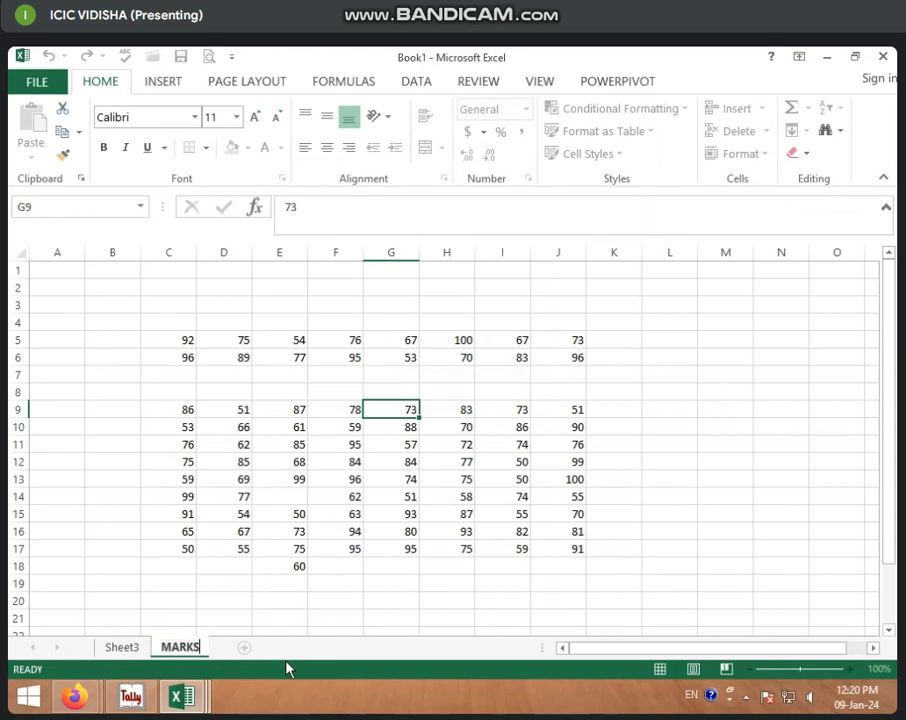
type("HEE")
type("T")
key("Return")
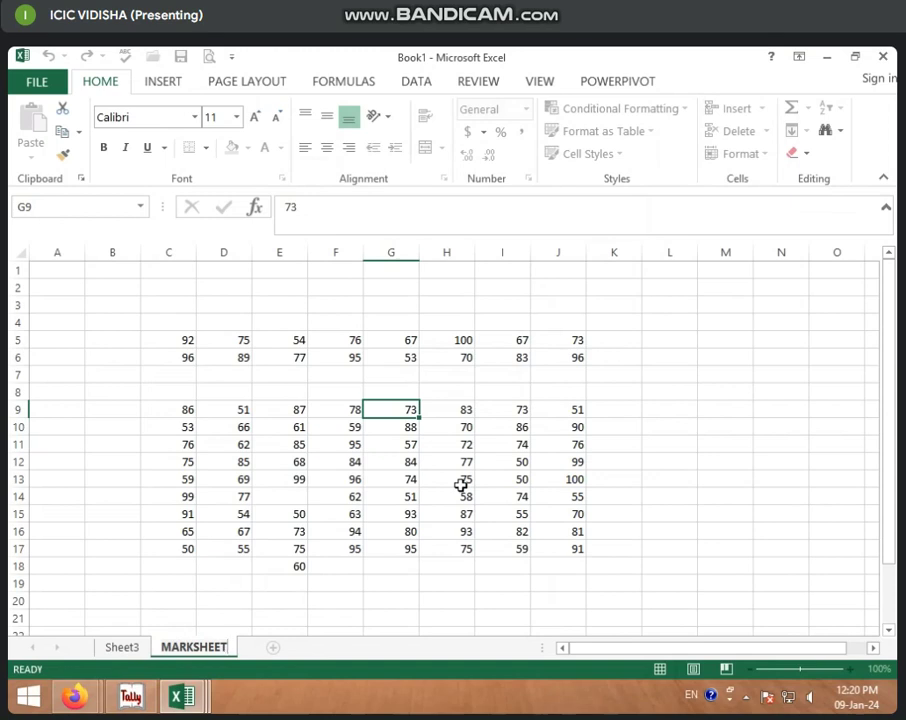
left_click(346, 516)
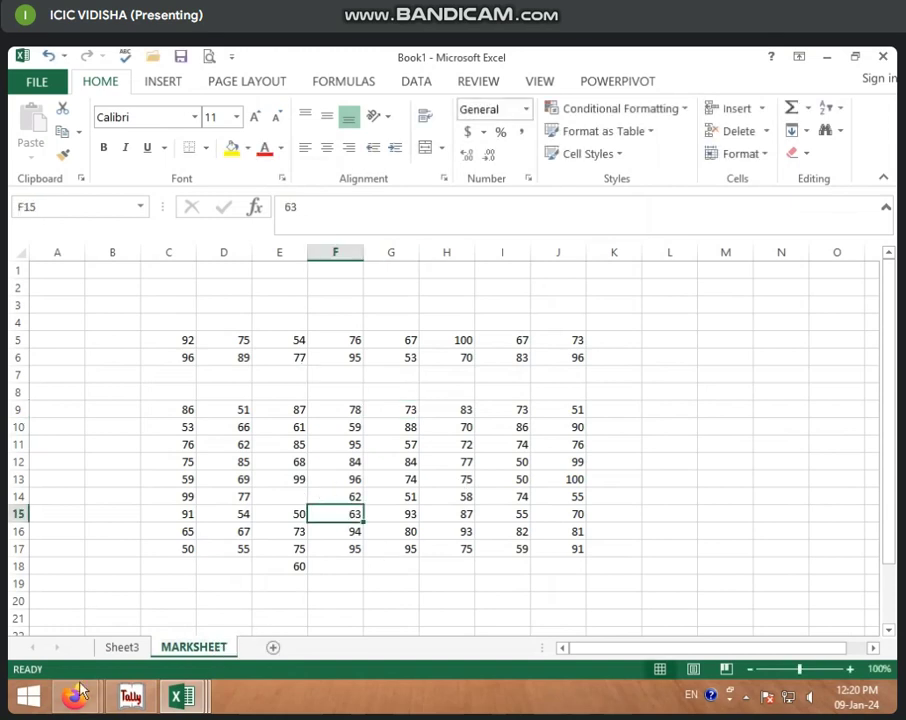
Add a new empty Sheet5 worksheet, then return to MARKSHEET
left_click(120, 648)
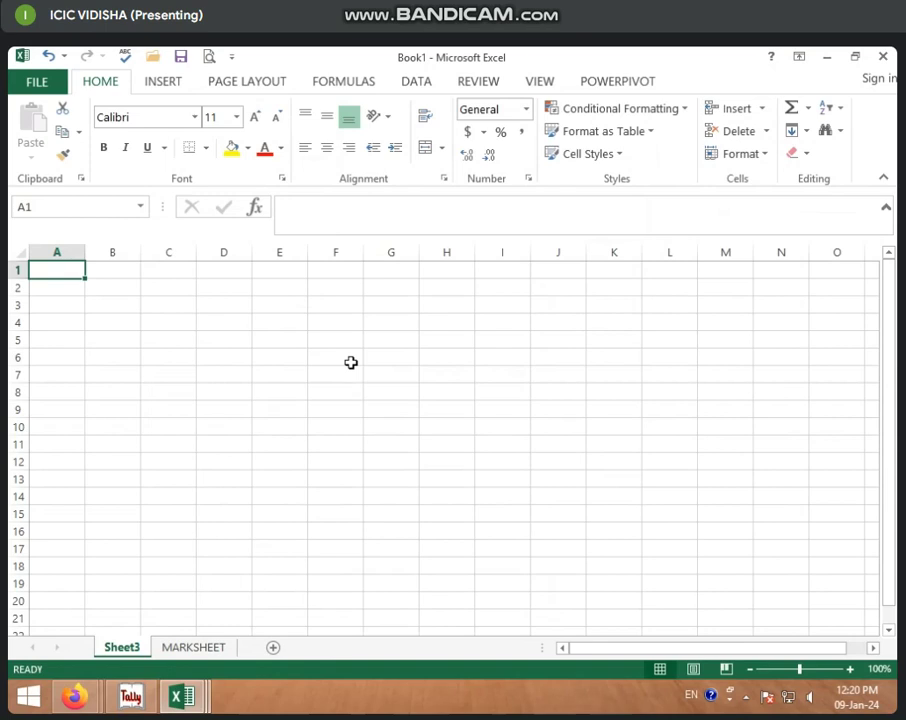
left_click(273, 648)
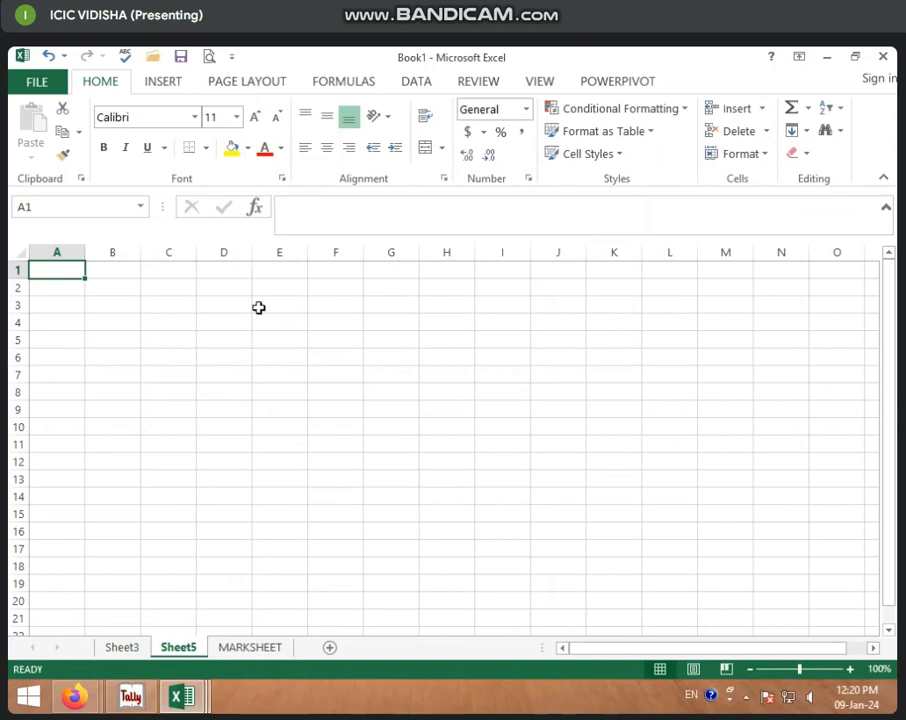
left_click(245, 646)
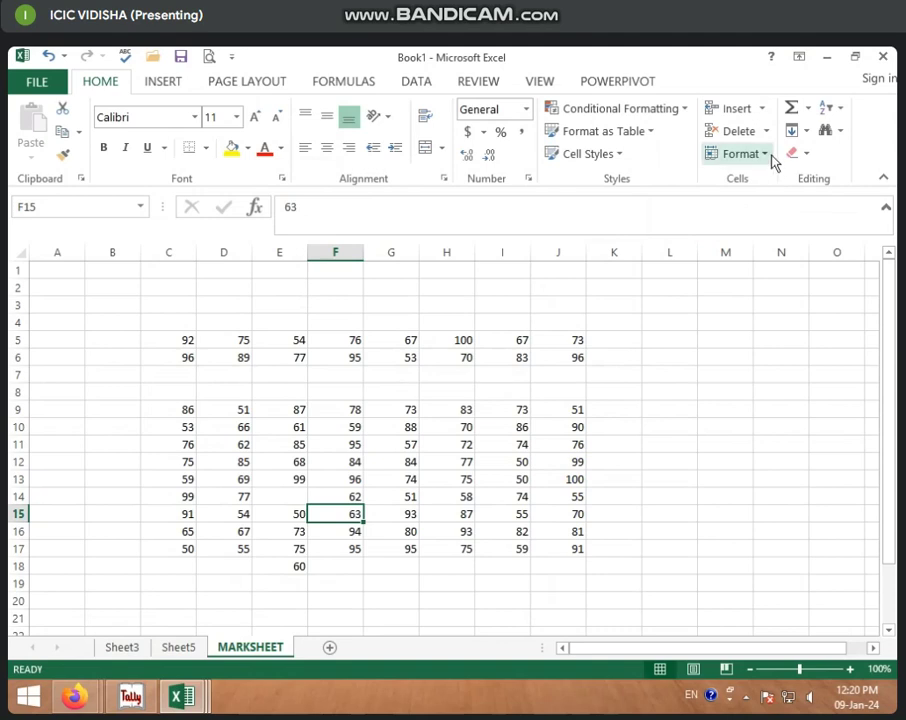
Set row 15's height to 25 points using Format > Row Height
right_click(240, 646)
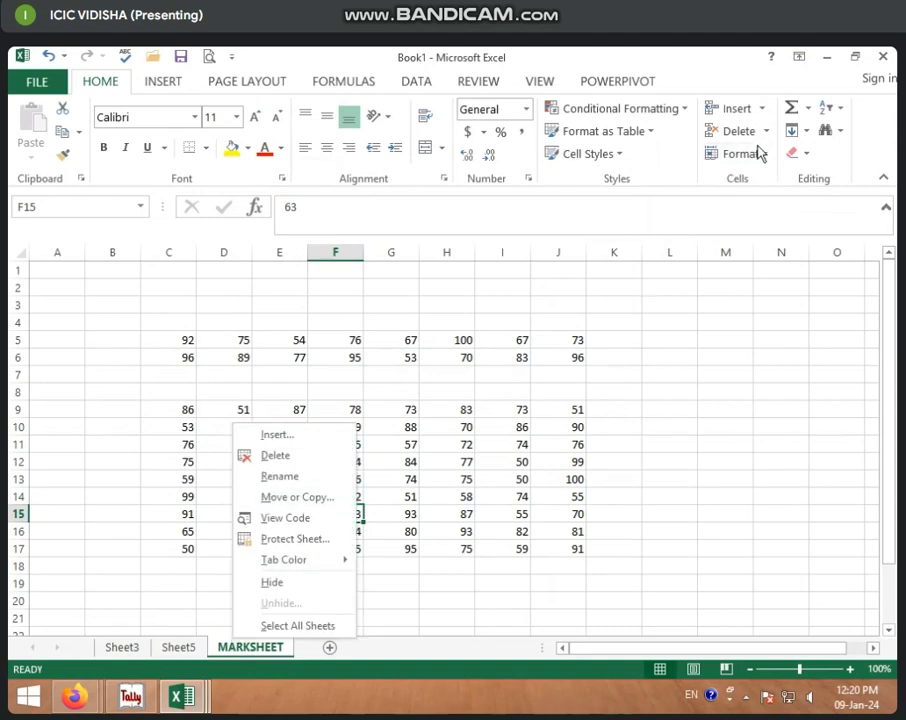
left_click(730, 182)
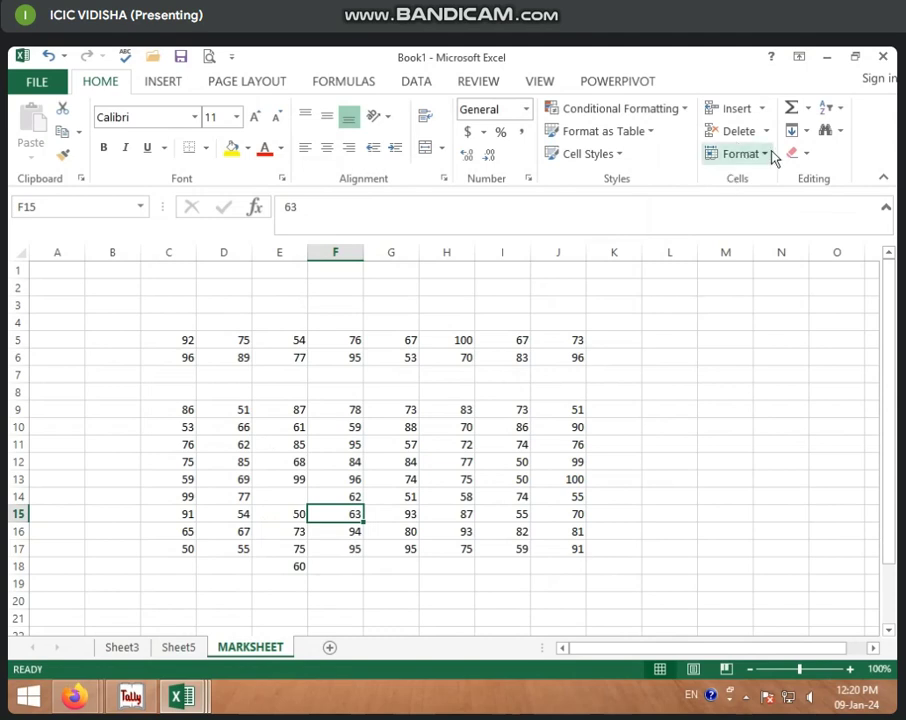
left_click(773, 158)
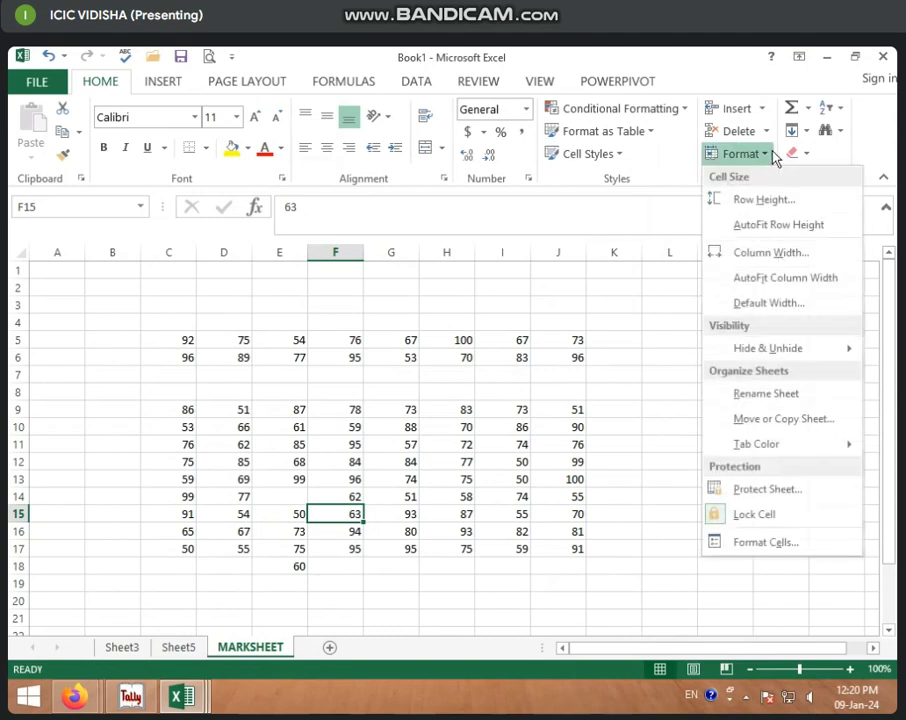
left_click(755, 202)
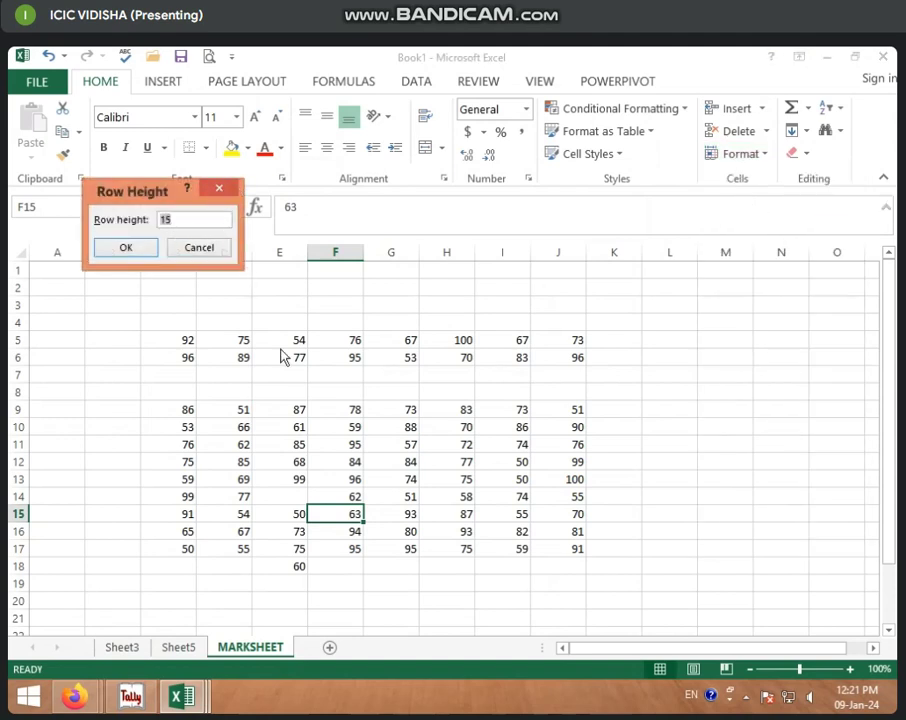
left_click(182, 221)
type("2")
left_click(130, 248)
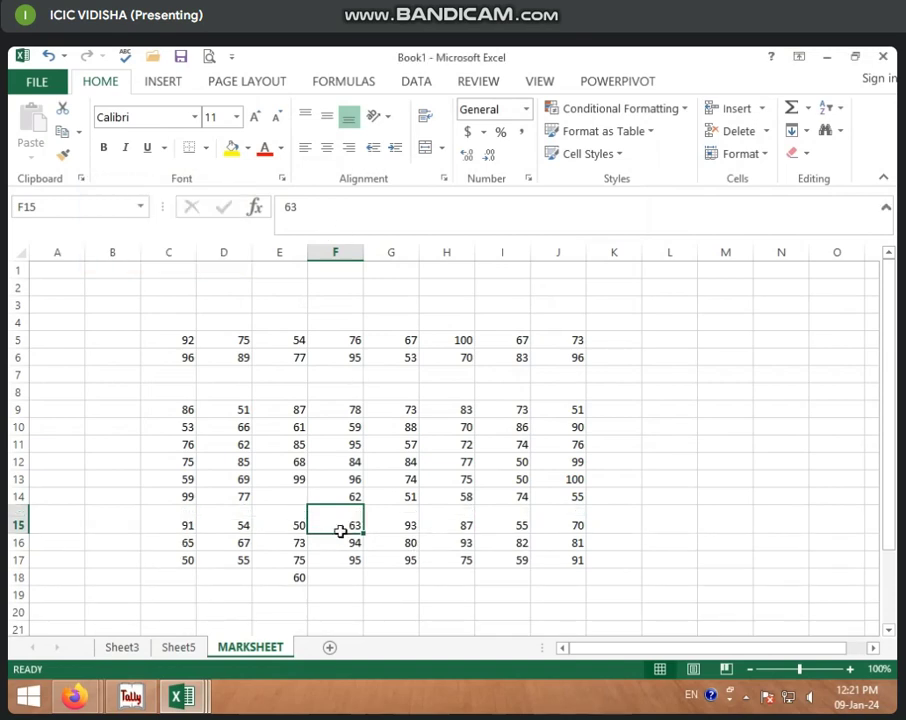
Drag row 15's border to make the row much taller
left_click(768, 142)
left_click(674, 245)
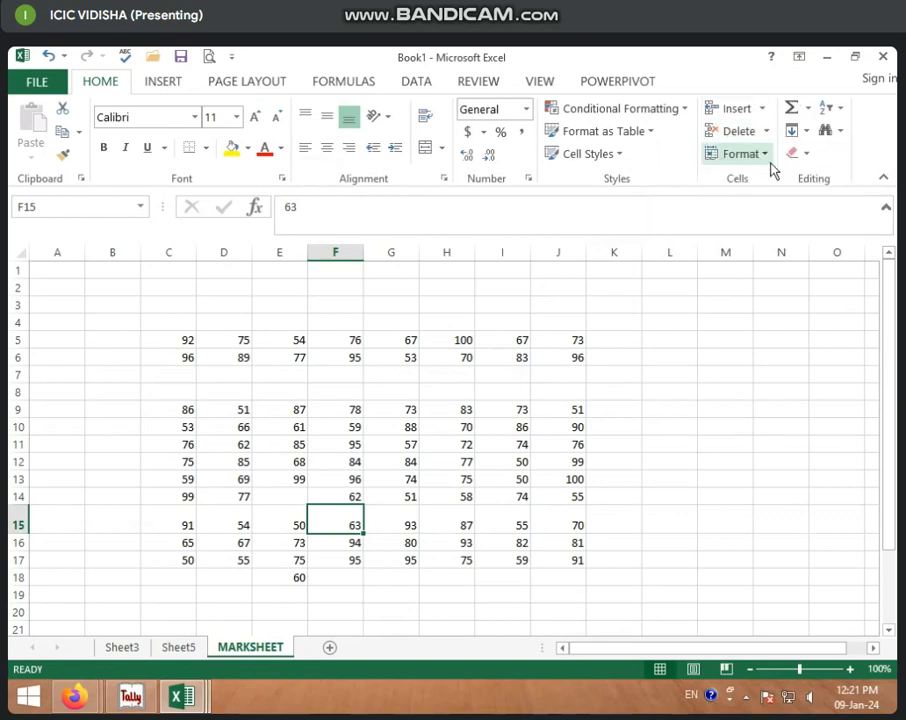
left_click(760, 156)
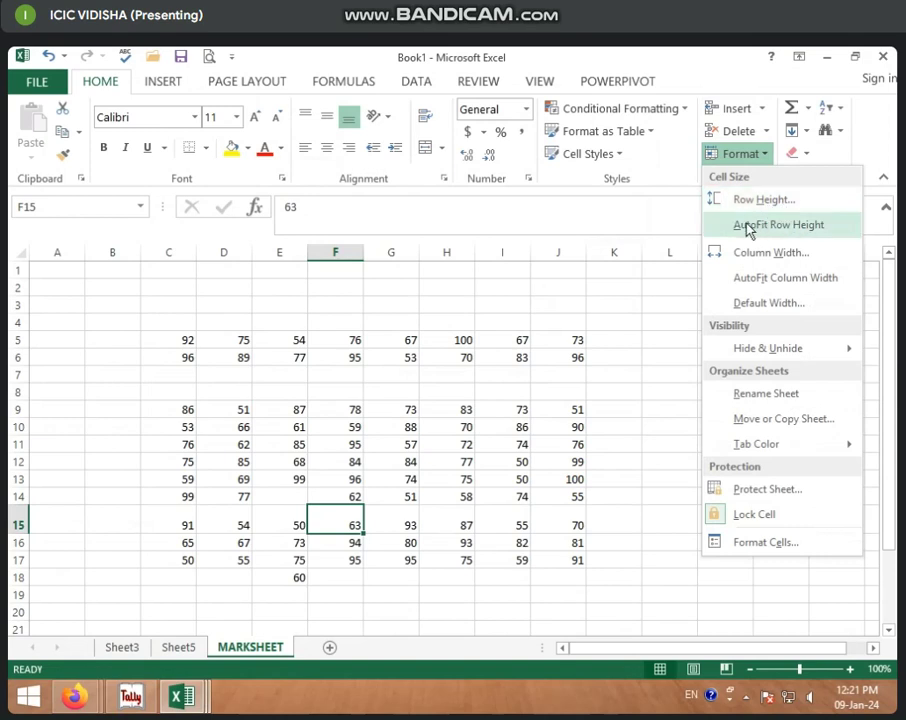
left_click(410, 463)
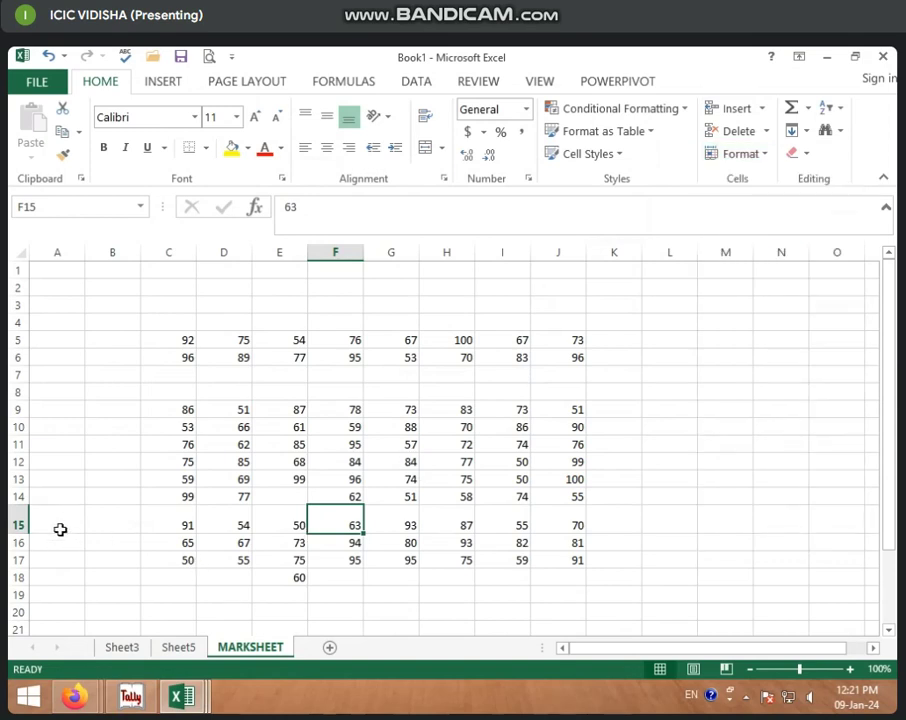
left_click_drag(20, 536, 20, 561)
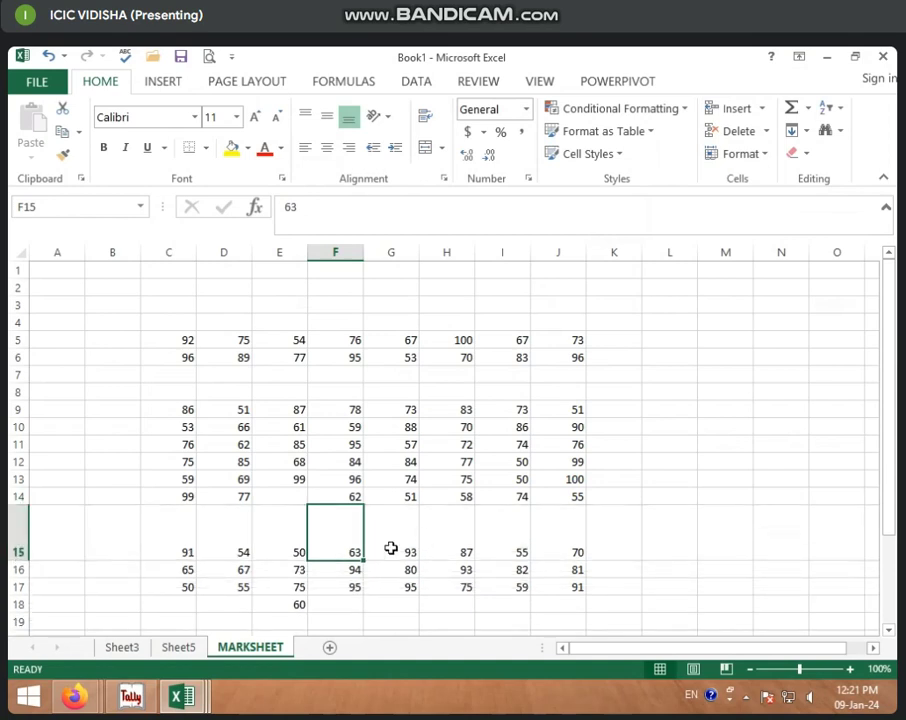
left_click(447, 541)
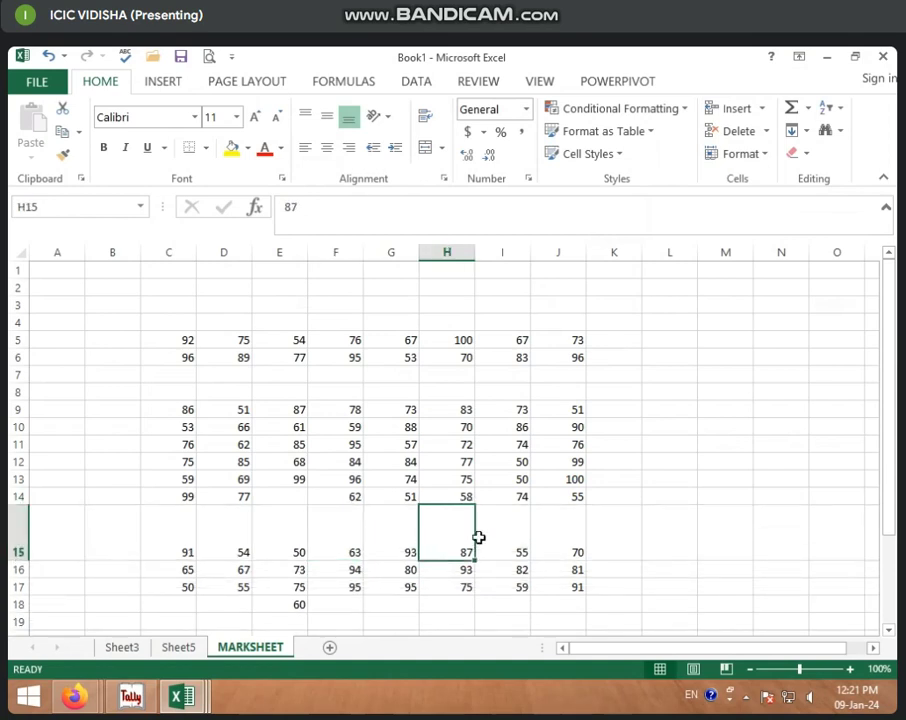
AutoFit row 15 back to the standard 15-point height
left_click(768, 154)
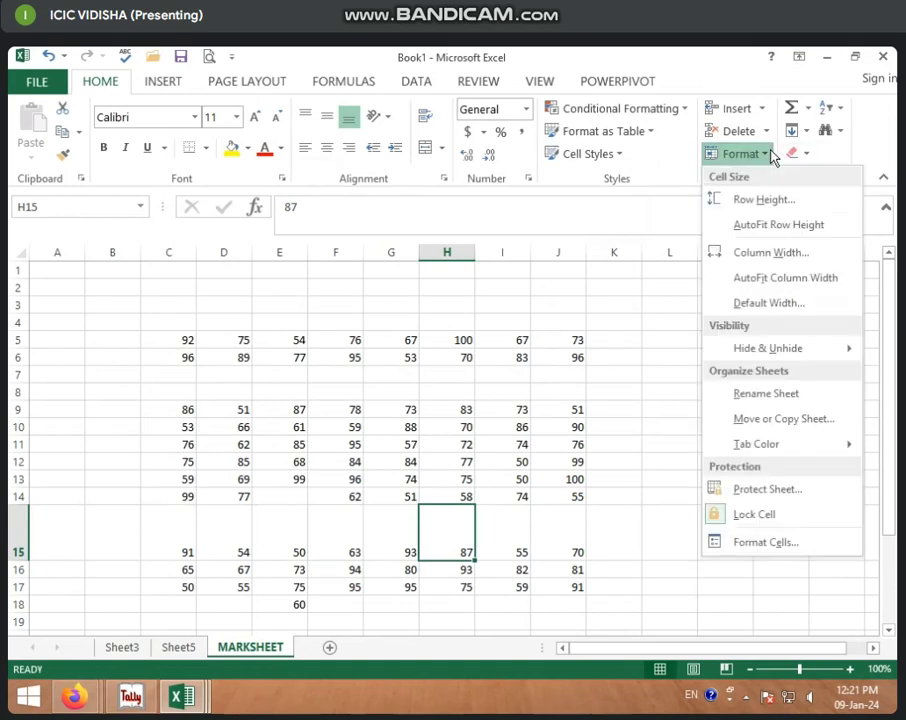
left_click(745, 199)
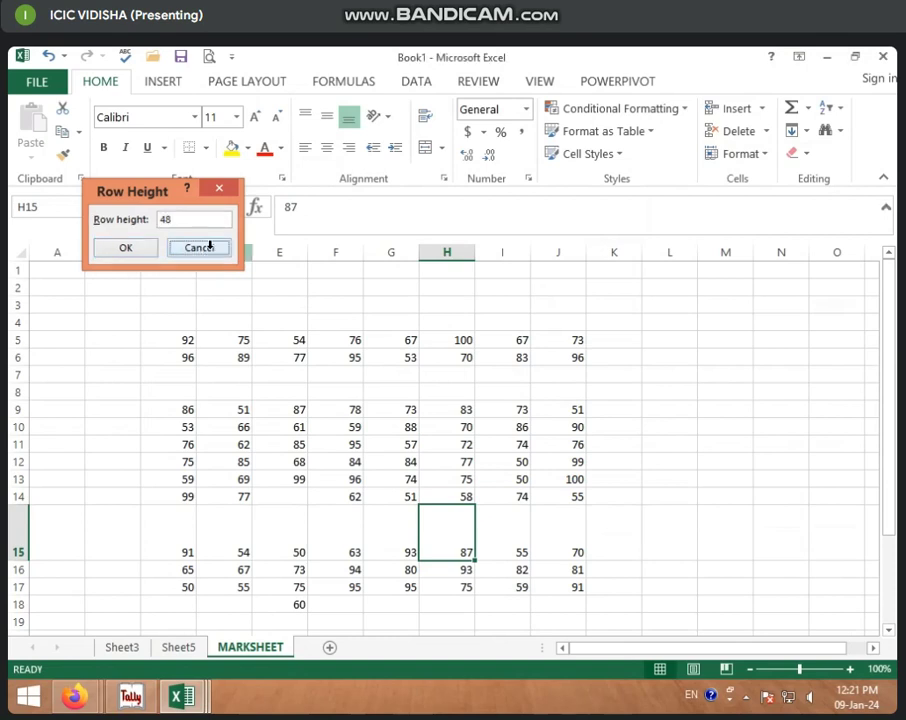
left_click(201, 251)
left_click(766, 155)
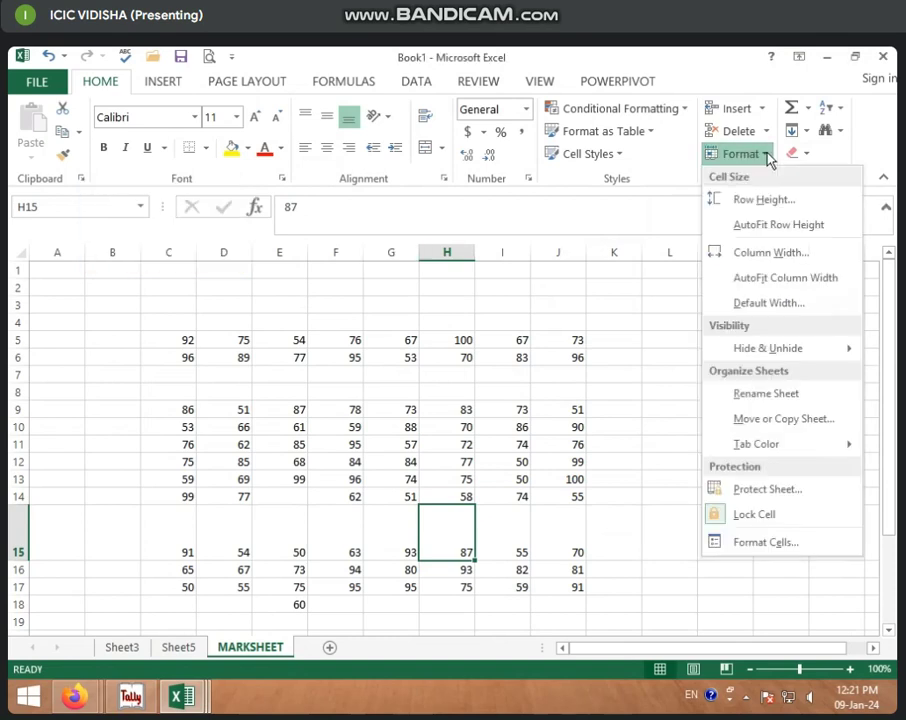
left_click(777, 226)
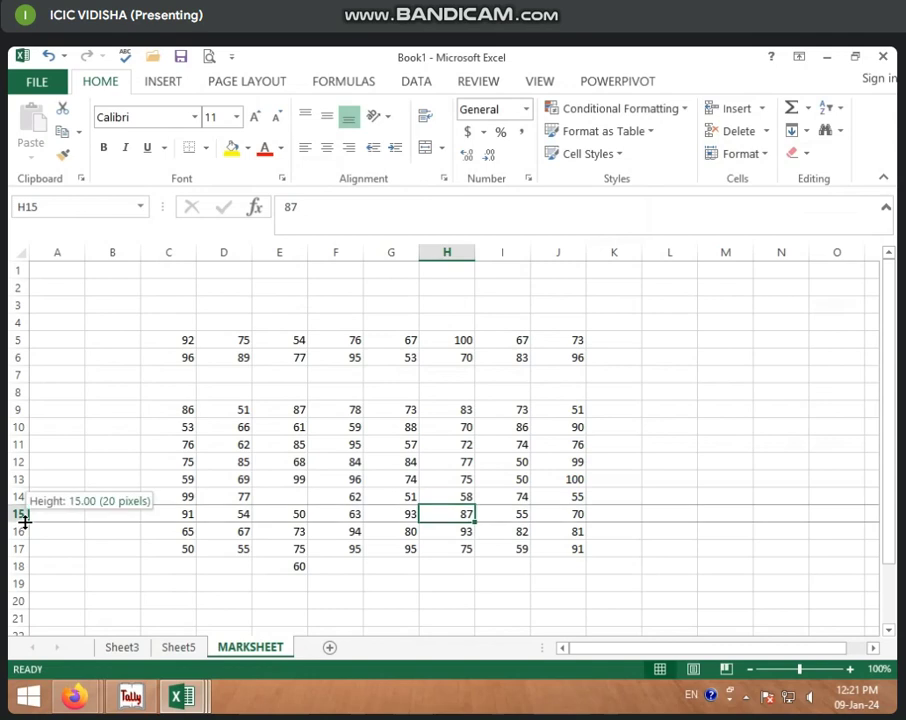
left_click_drag(25, 522, 25, 587)
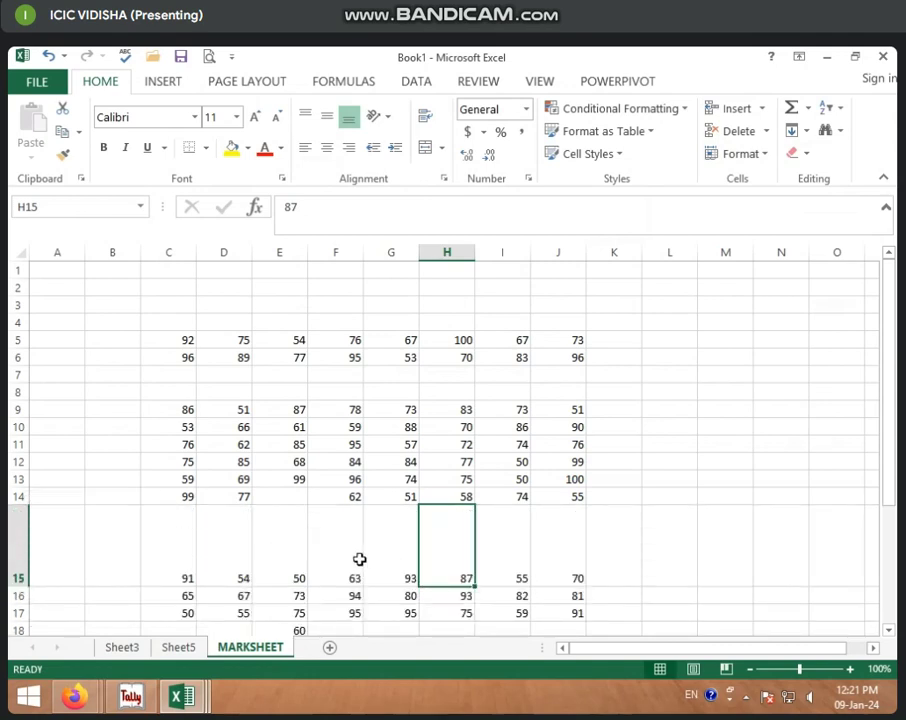
double_click(20, 587)
left_click(17, 578)
left_click(171, 529)
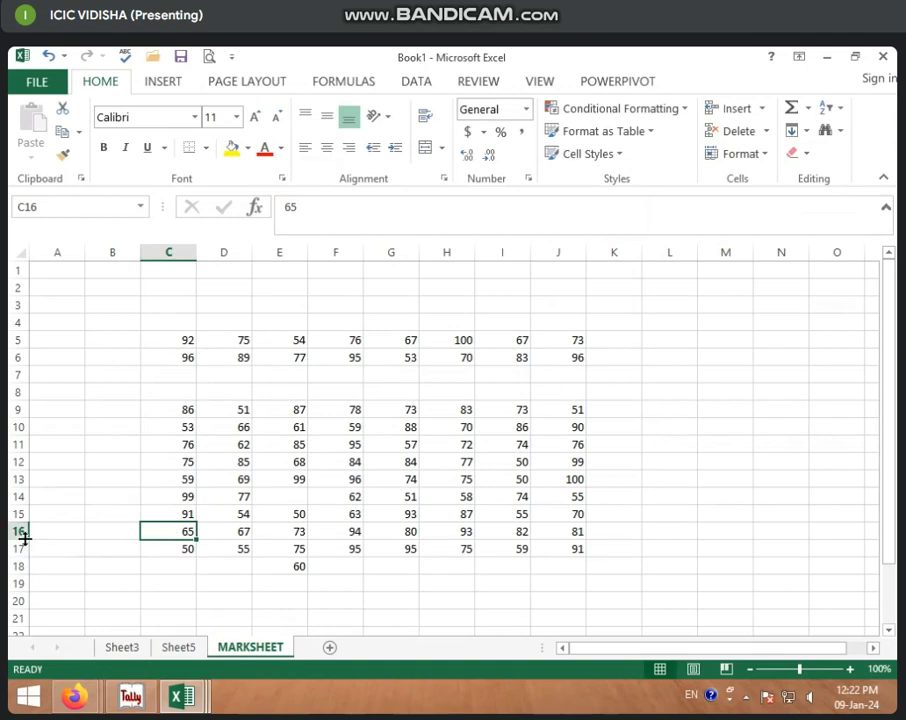
left_click_drag(24, 530, 24, 529)
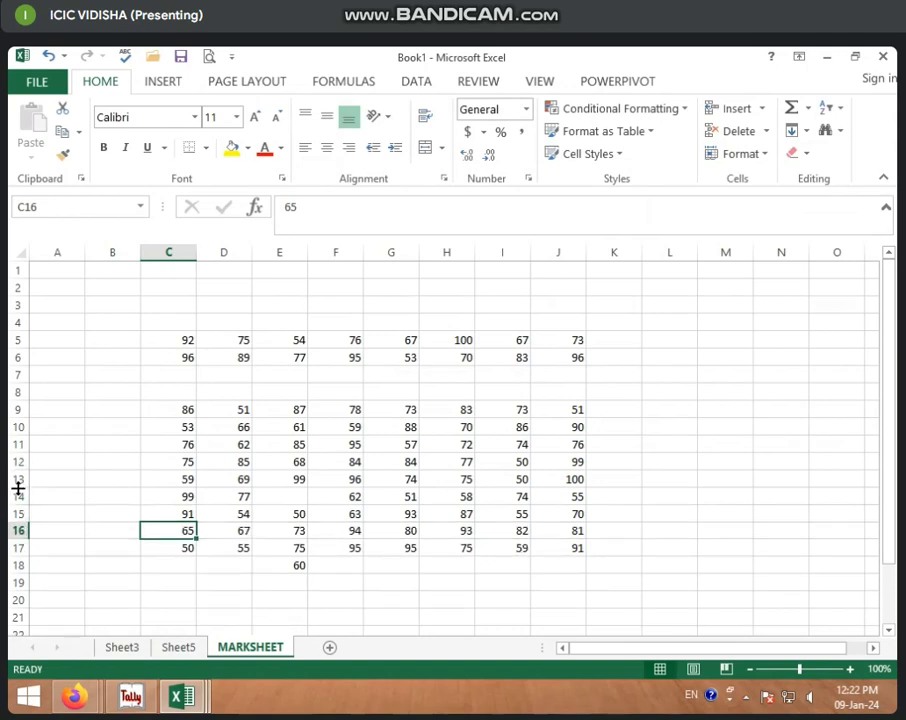
left_click_drag(18, 487, 18, 491)
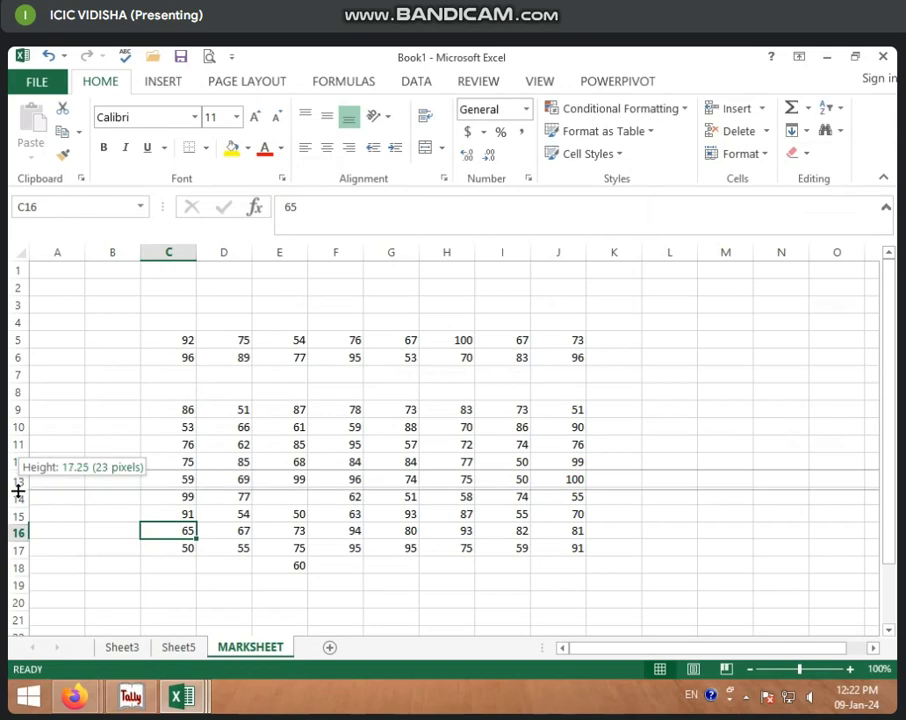
left_click_drag(18, 491, 21, 521)
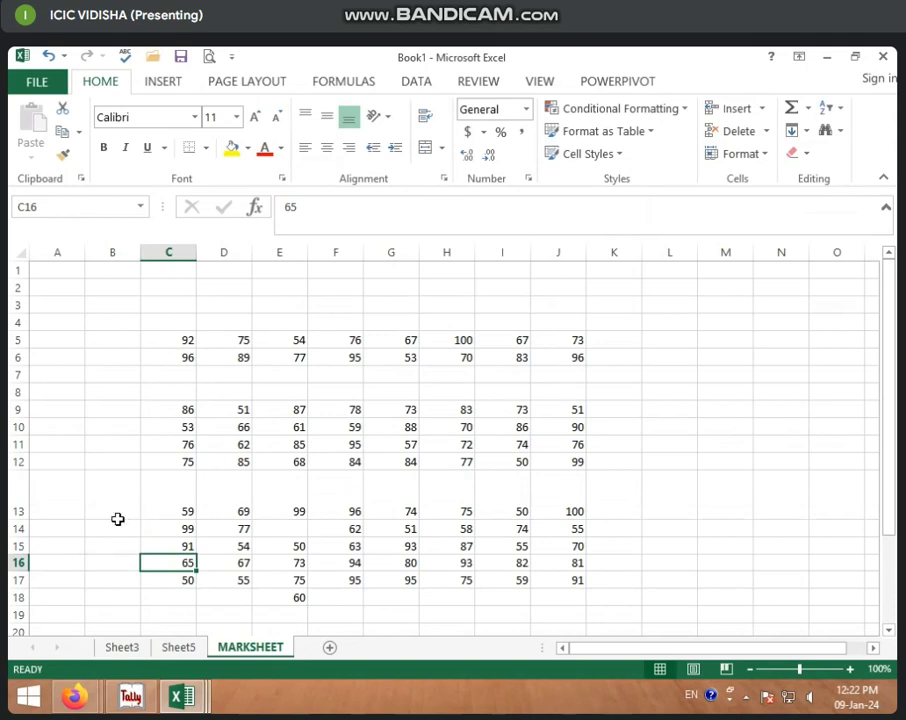
left_click(768, 131)
left_click(766, 152)
left_click(766, 152)
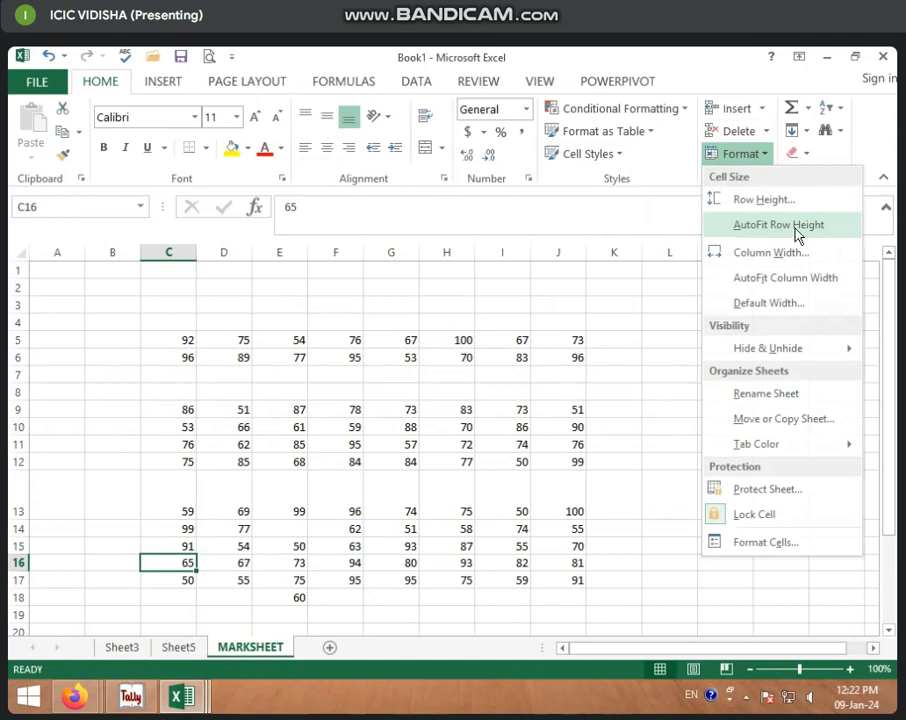
left_click(22, 522)
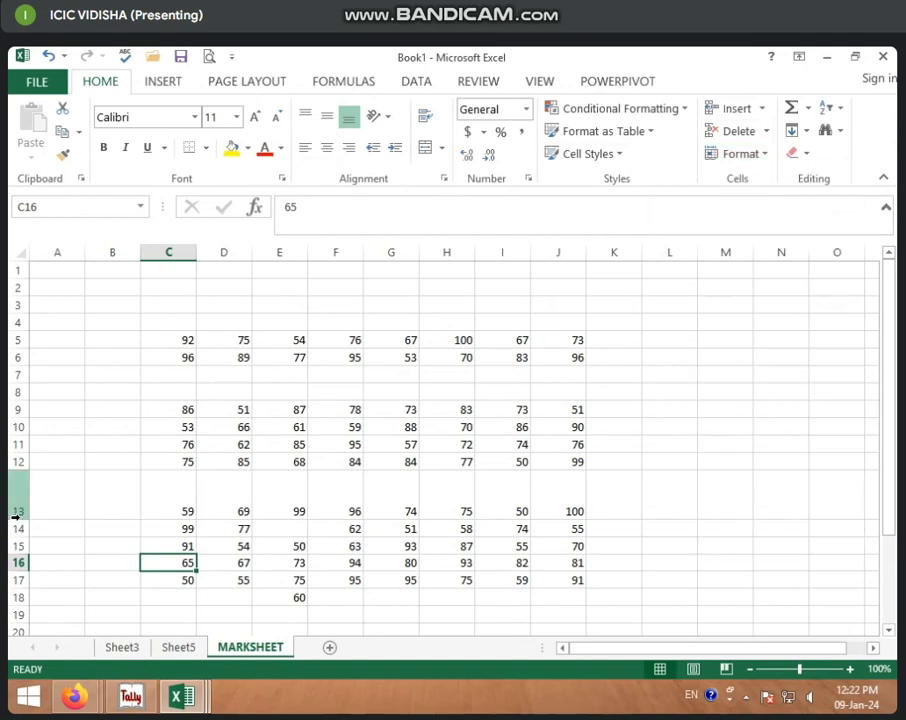
left_click_drag(22, 519, 22, 519)
double_click(22, 519)
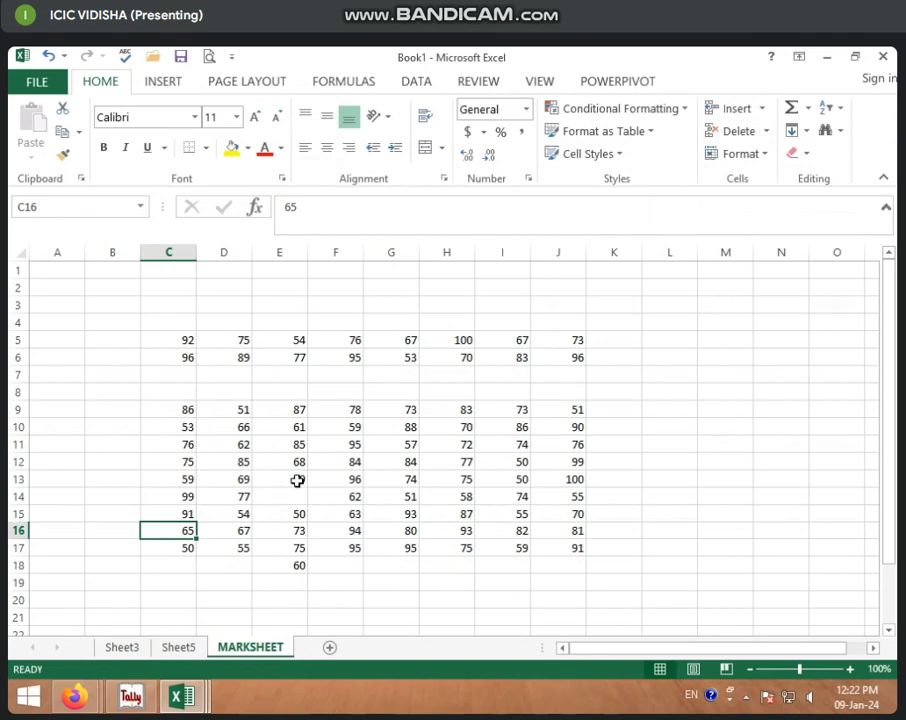
left_click(269, 254)
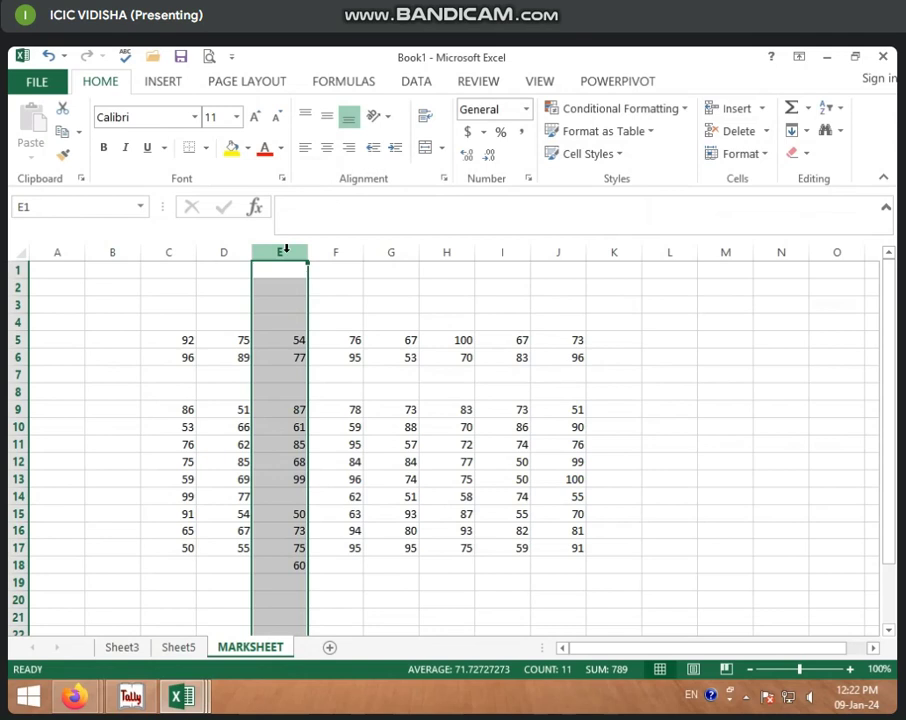
Select all of column E after trial selections of columns E–L, E–J and rows 4–16
left_click_drag(286, 250, 693, 243)
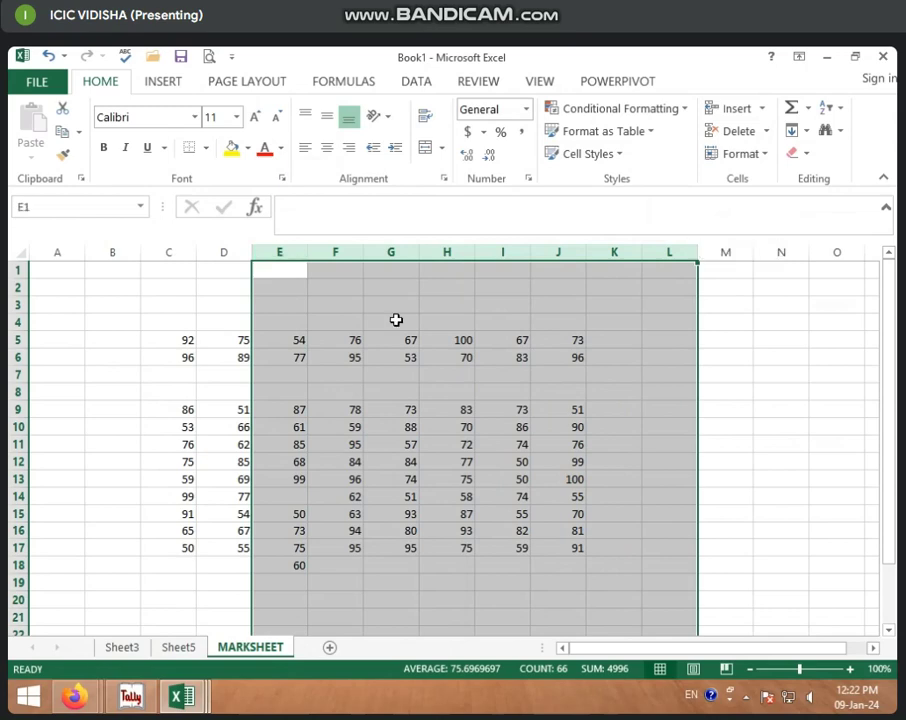
left_click_drag(298, 252, 561, 254)
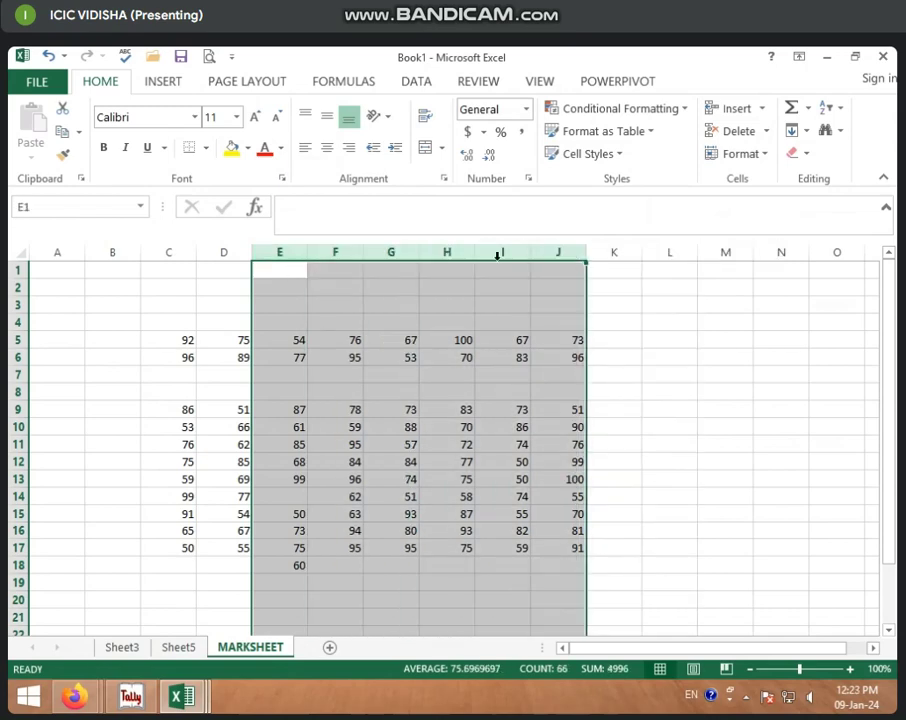
left_click_drag(17, 321, 28, 530)
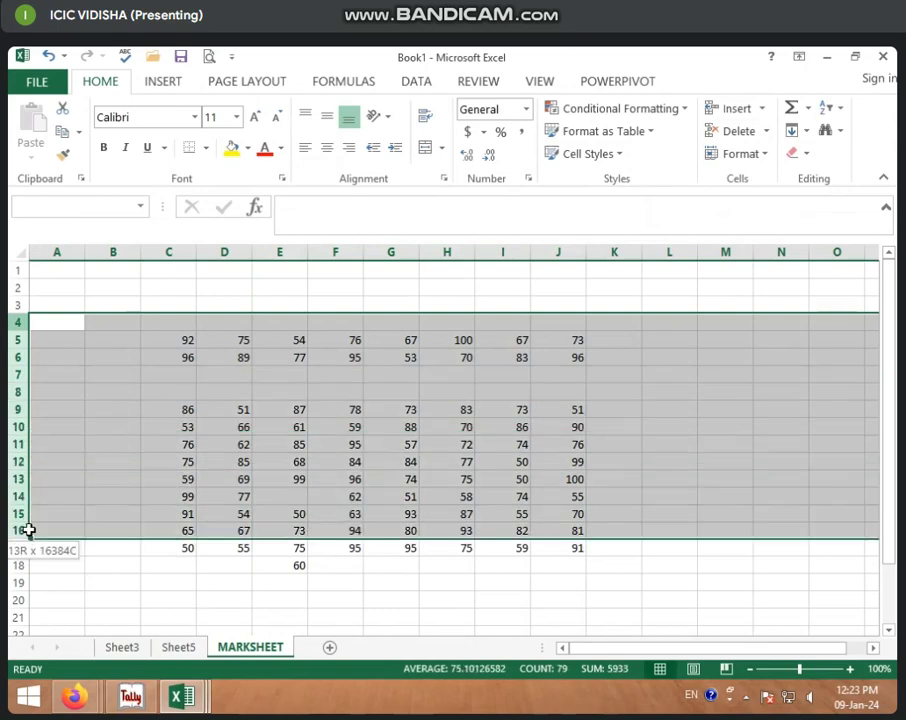
left_click(224, 269)
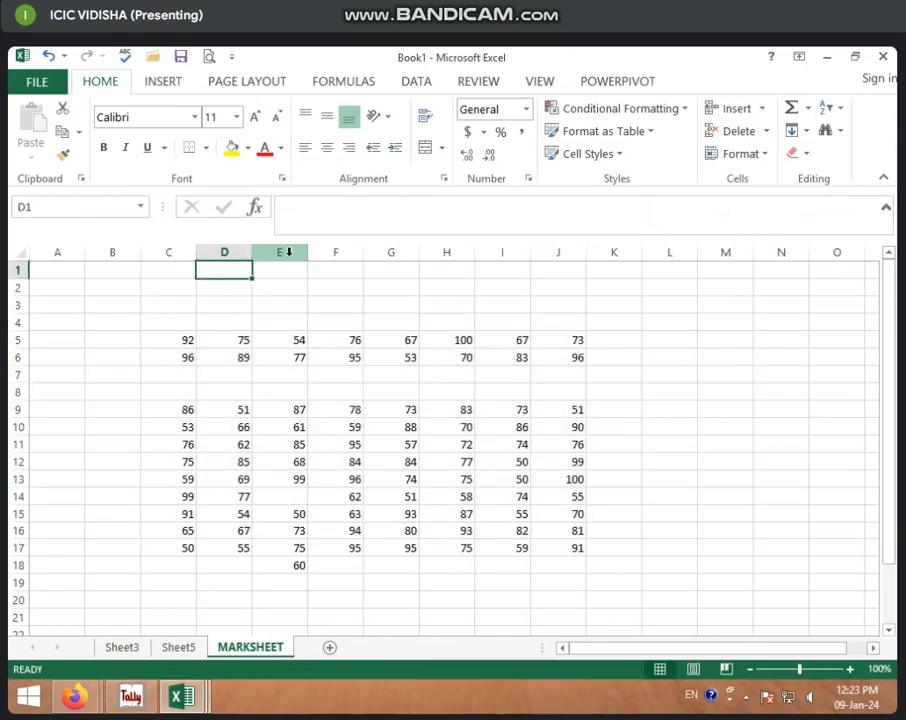
left_click(289, 252)
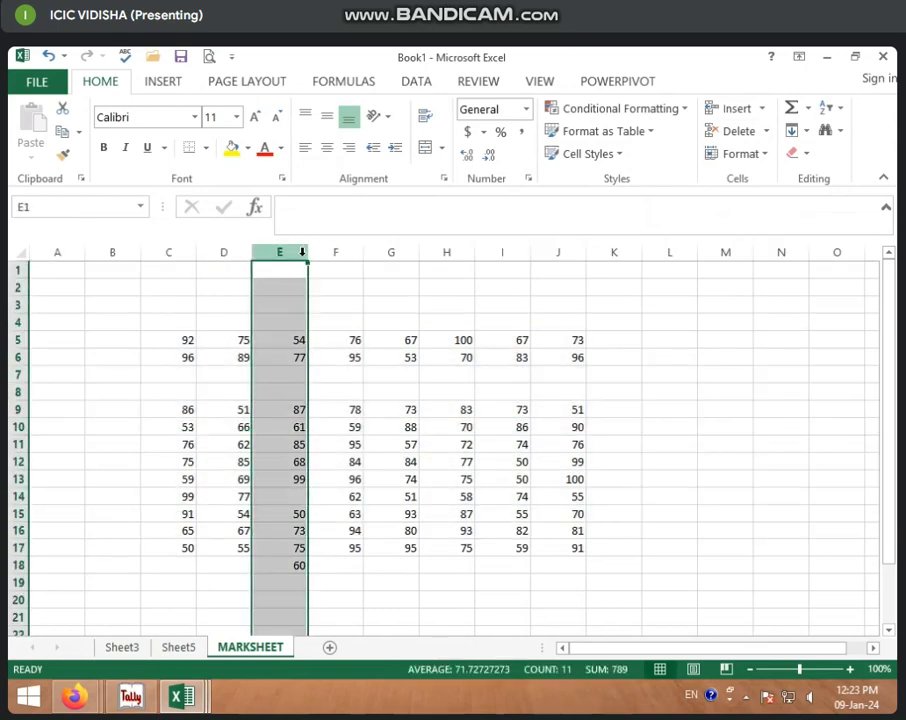
Change column E's width via Column Width, then drag it to about 29 characters
left_click(766, 154)
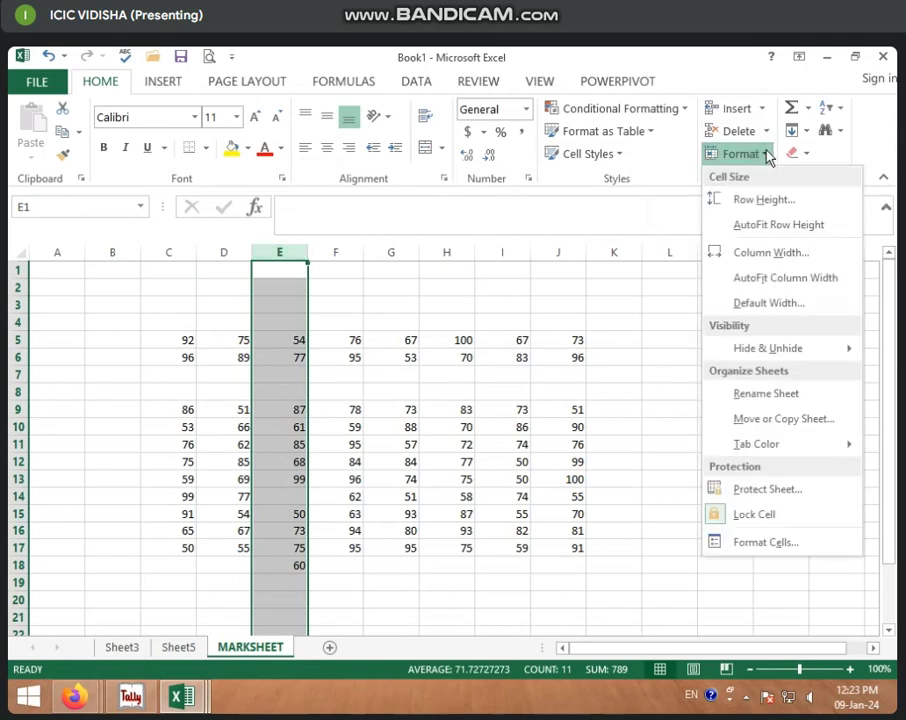
left_click(785, 257)
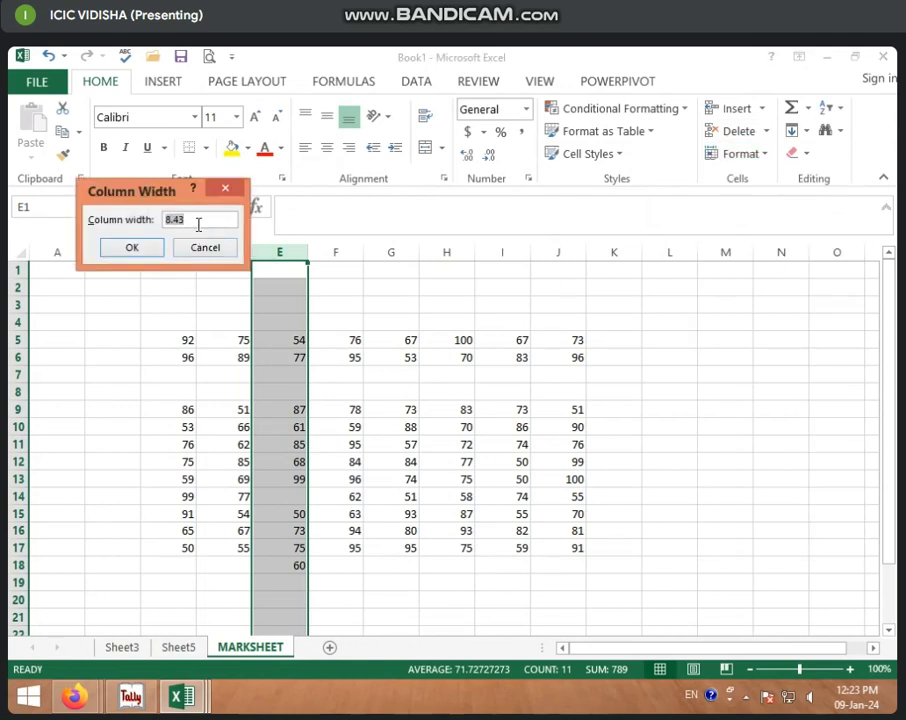
type("15")
left_click(128, 250)
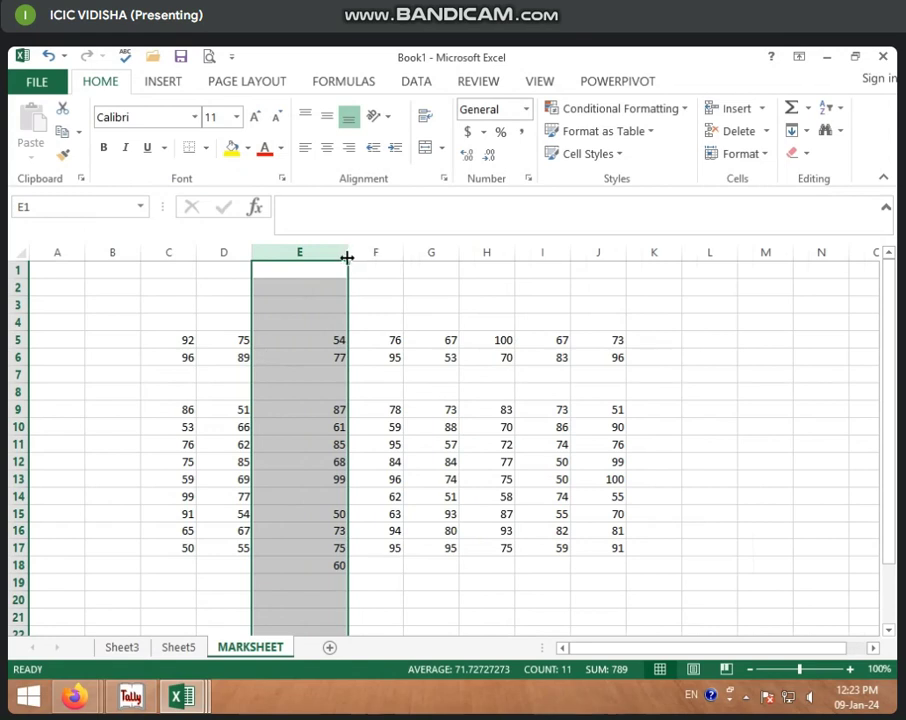
left_click_drag(347, 258, 457, 257)
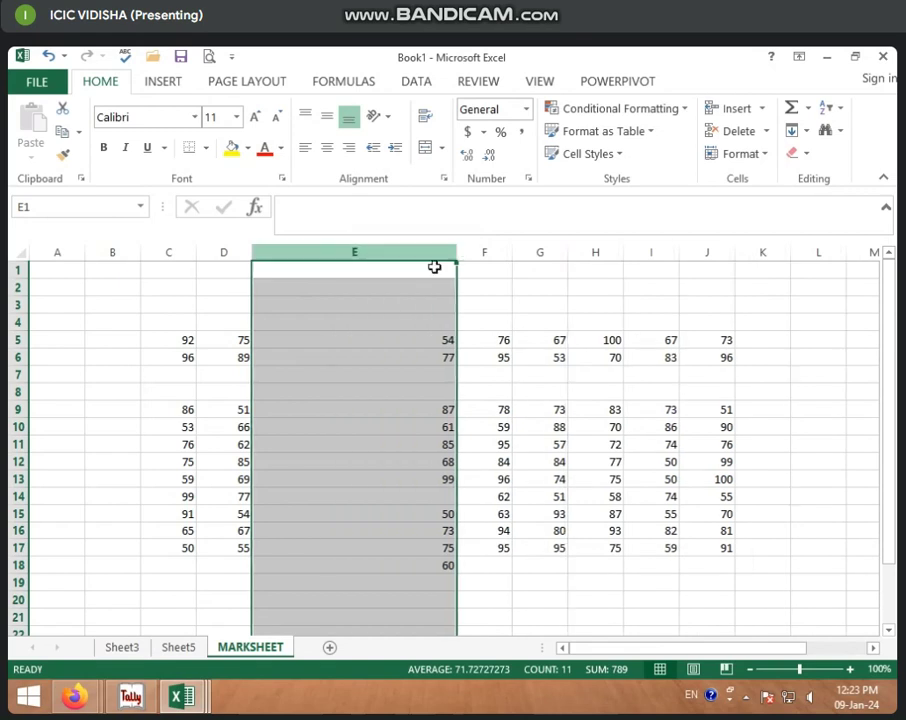
AutoFit column E's width to fit its two-digit marks
left_click(378, 323)
left_click(449, 251)
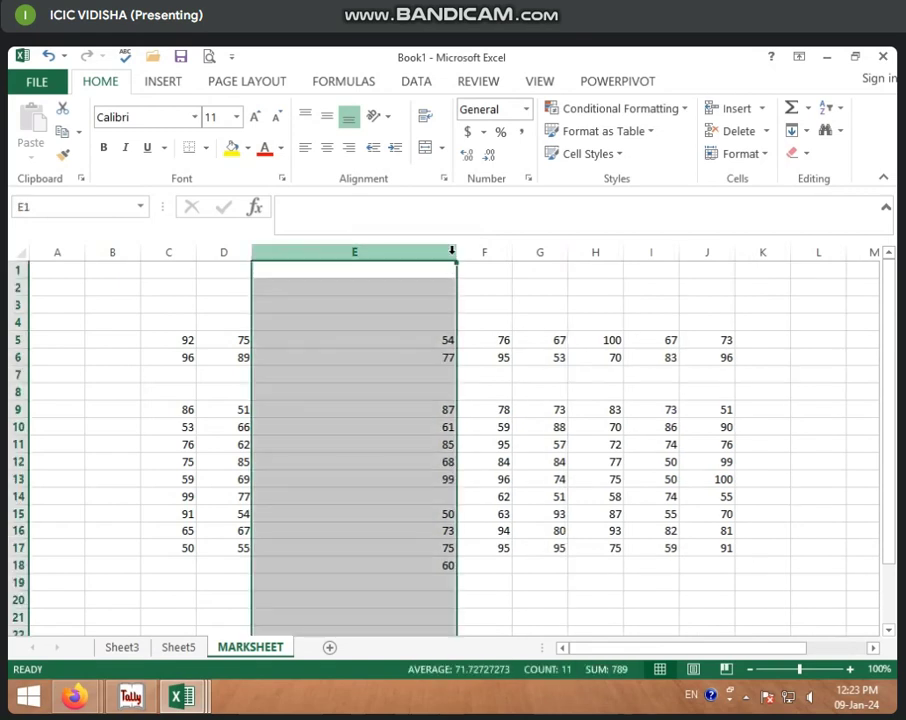
left_click(766, 158)
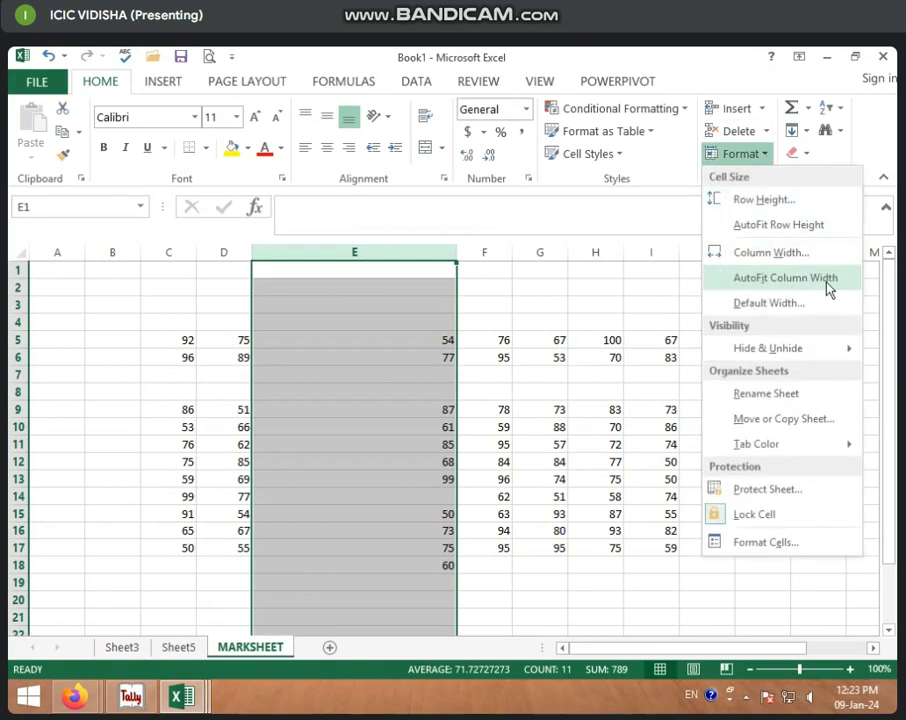
left_click(797, 284)
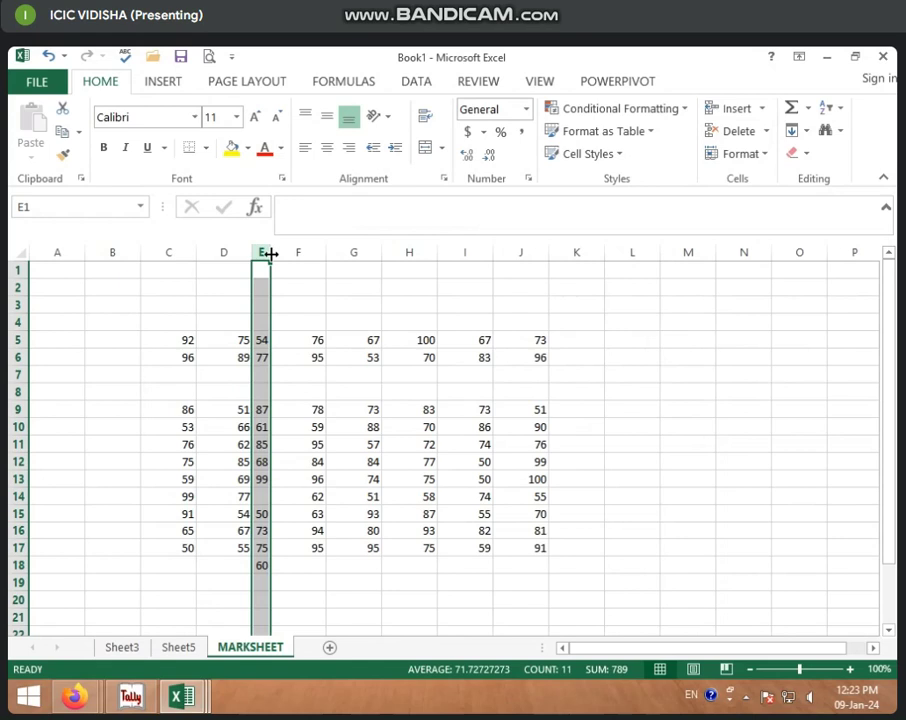
Enter SN in A4 and fill serial numbers 1 to 13 down A6:A18
left_click(278, 407)
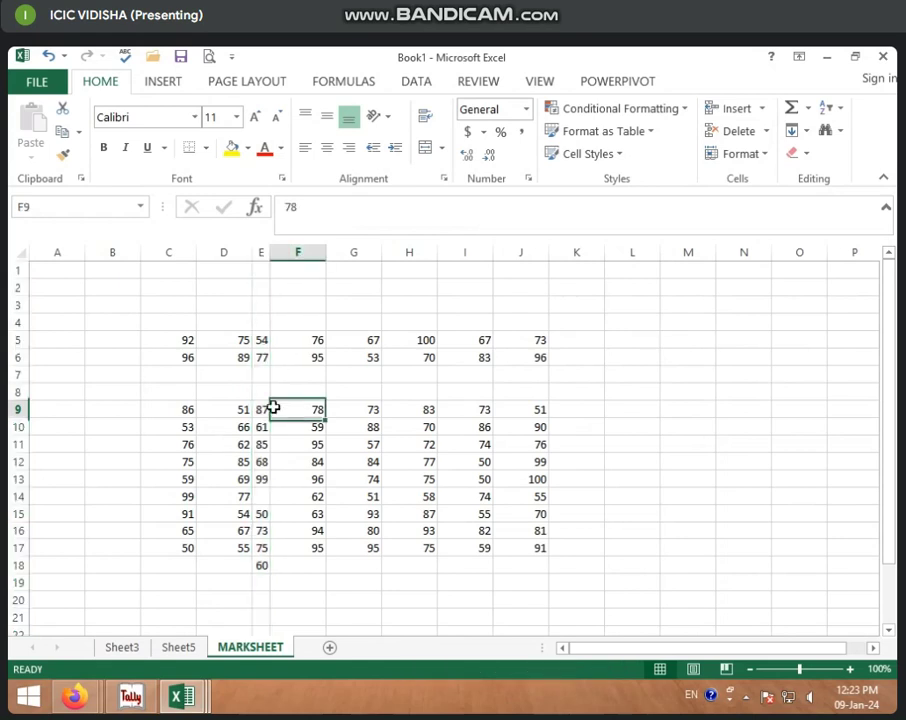
left_click(263, 341)
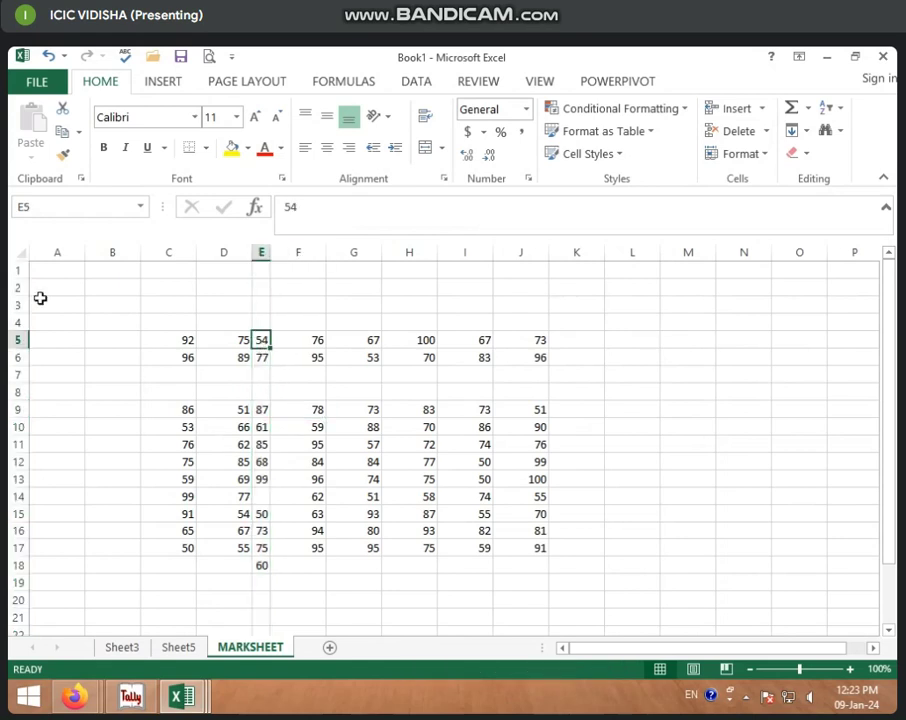
left_click(55, 320)
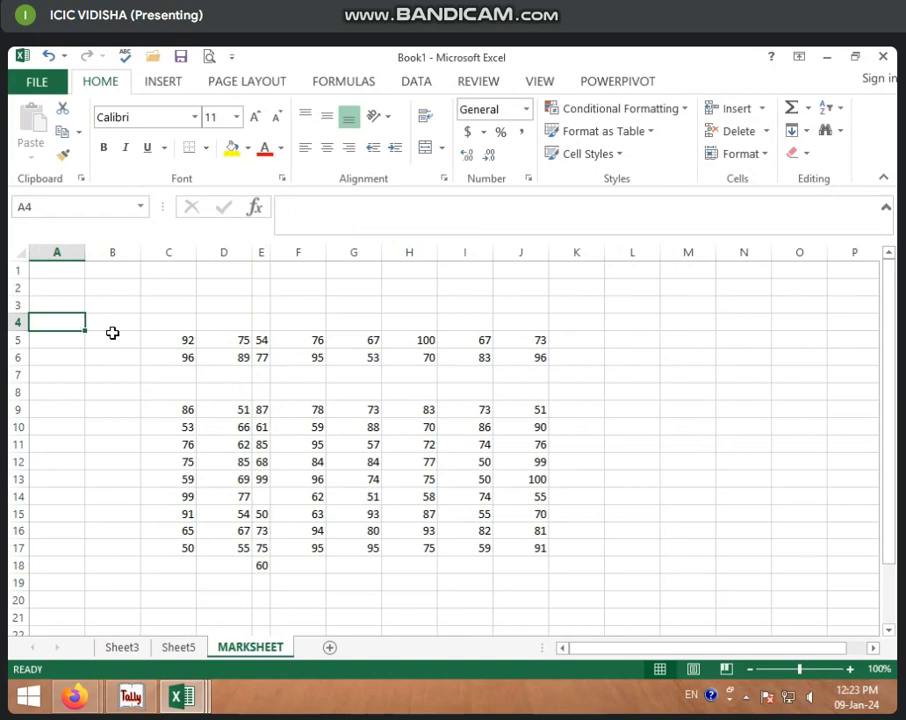
type("SN")
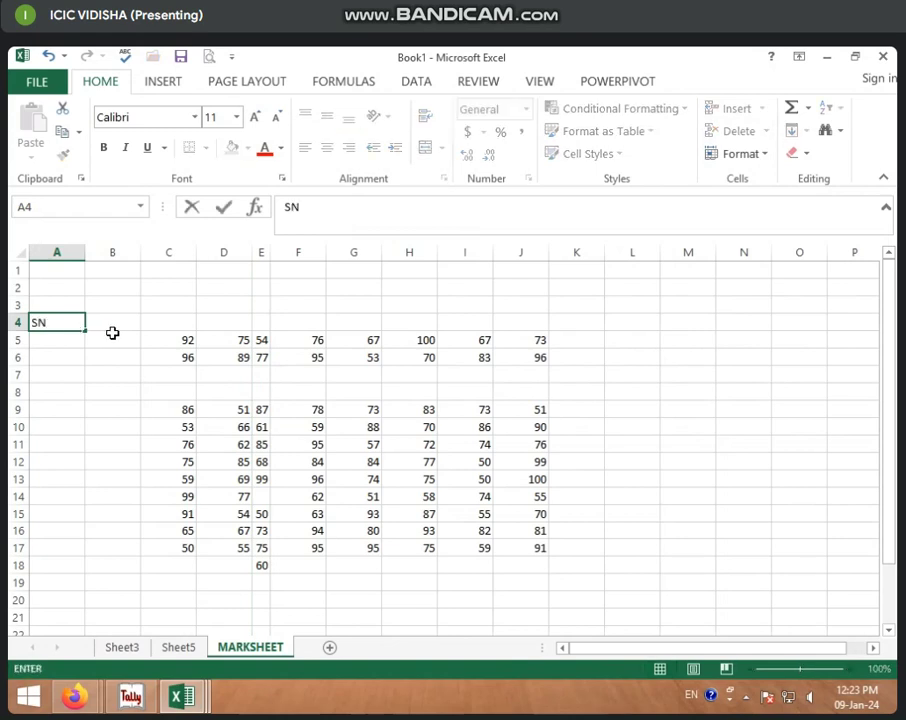
key("Return")
key("Return")
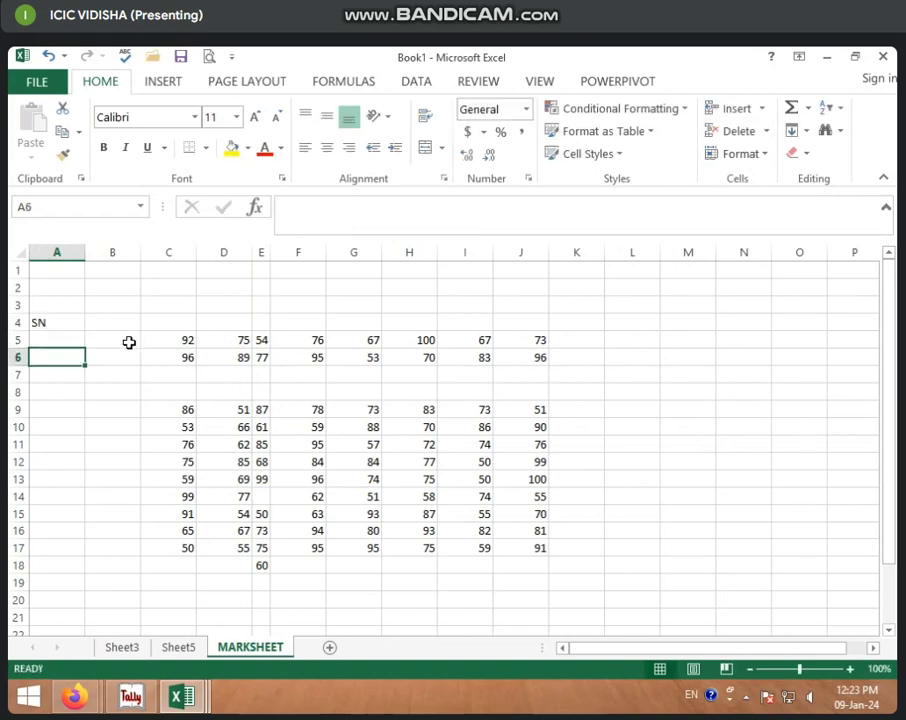
type("1")
key("Return")
type("2")
key("Return")
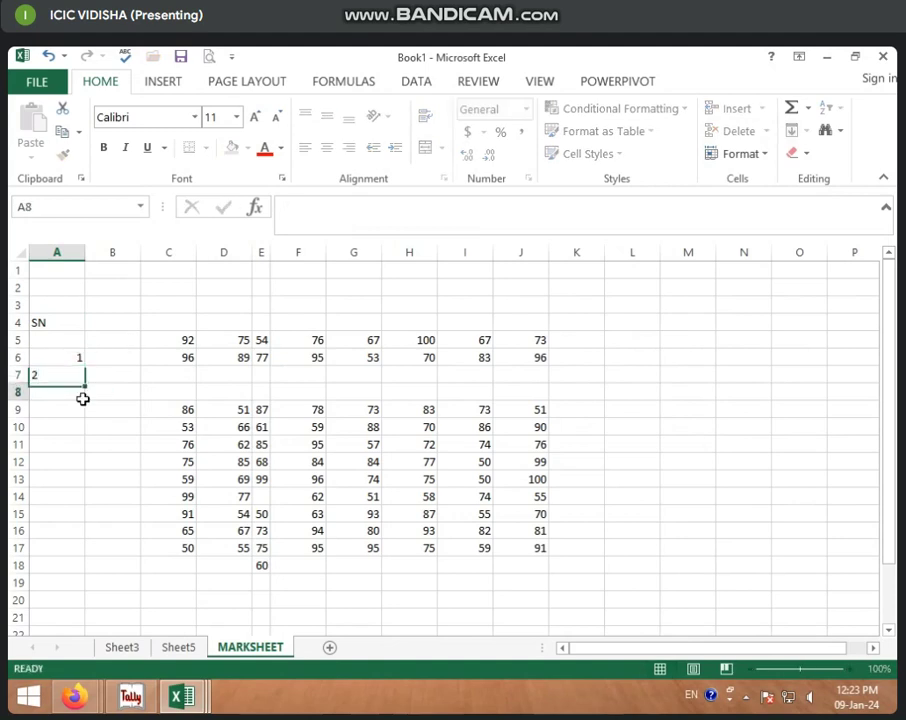
left_click_drag(67, 358, 85, 577)
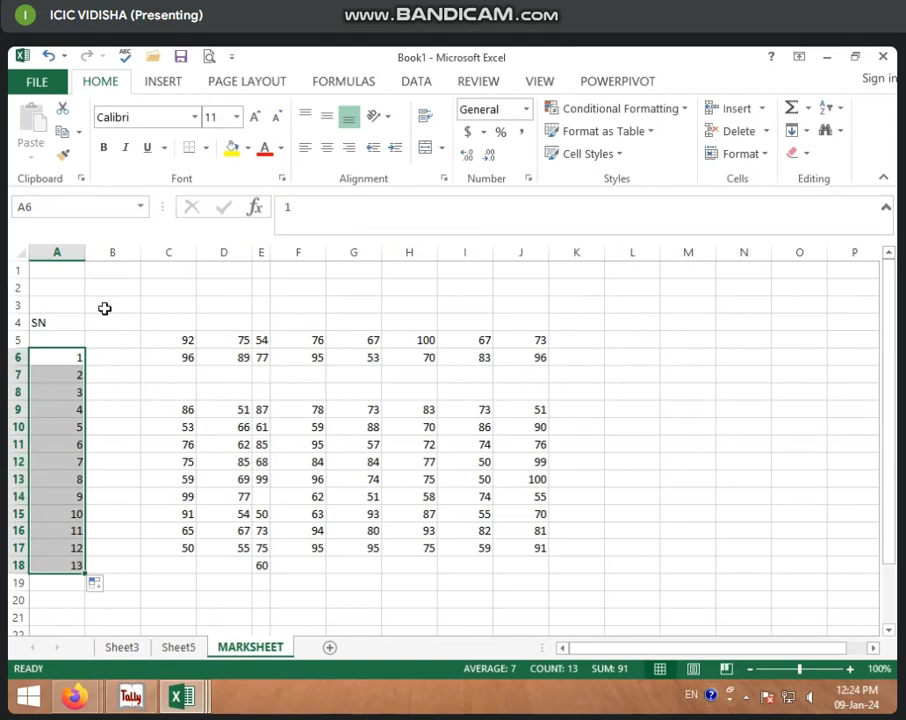
AutoFit column A to the SN heading and numbers, after widening it to 15 characters
left_click(72, 251)
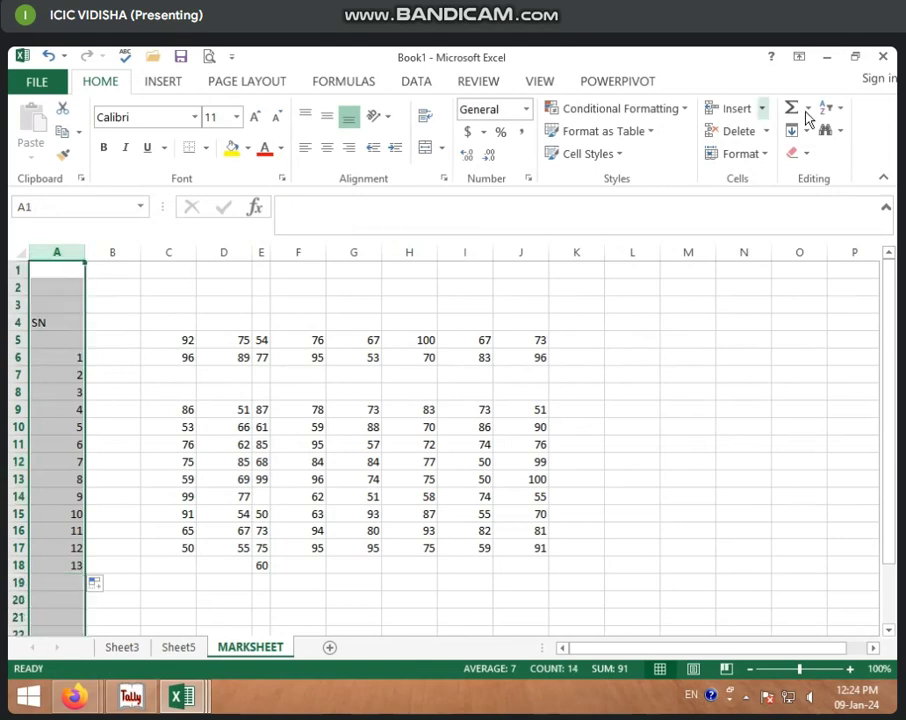
left_click(766, 154)
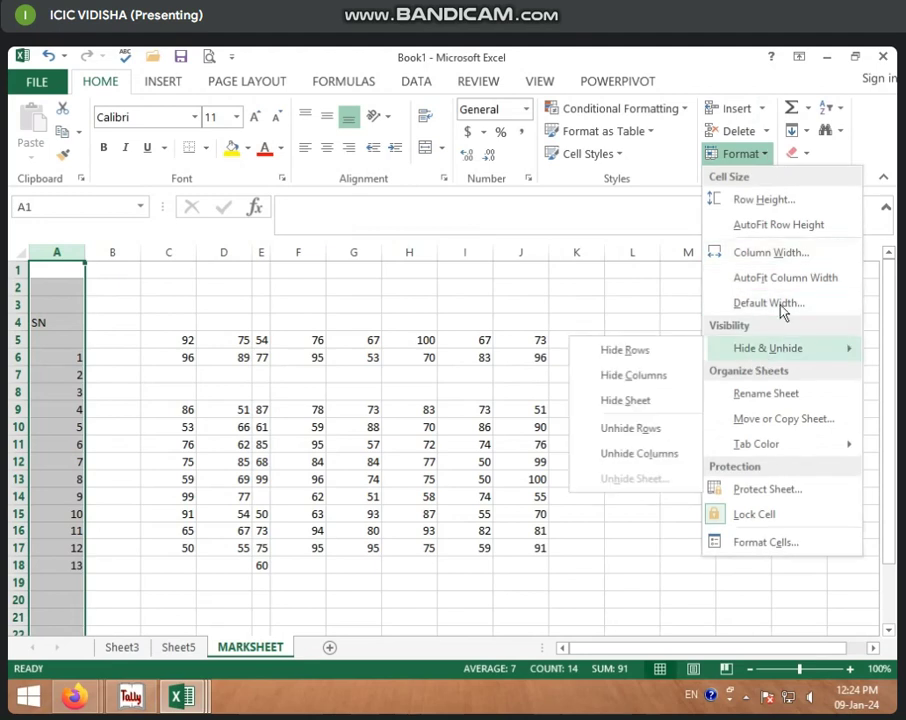
left_click(797, 285)
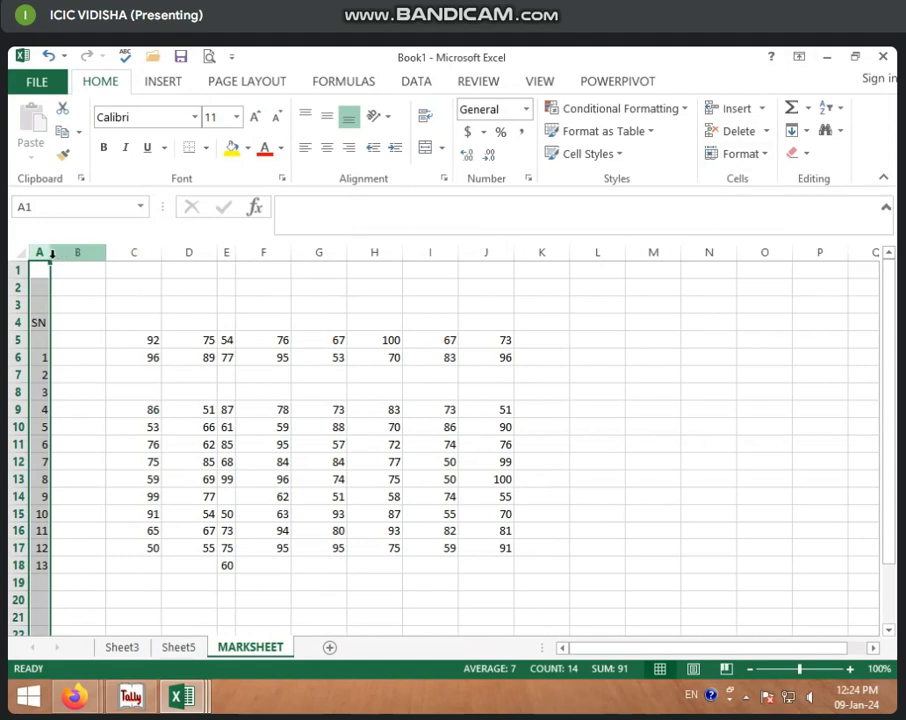
left_click_drag(47, 253, 141, 258)
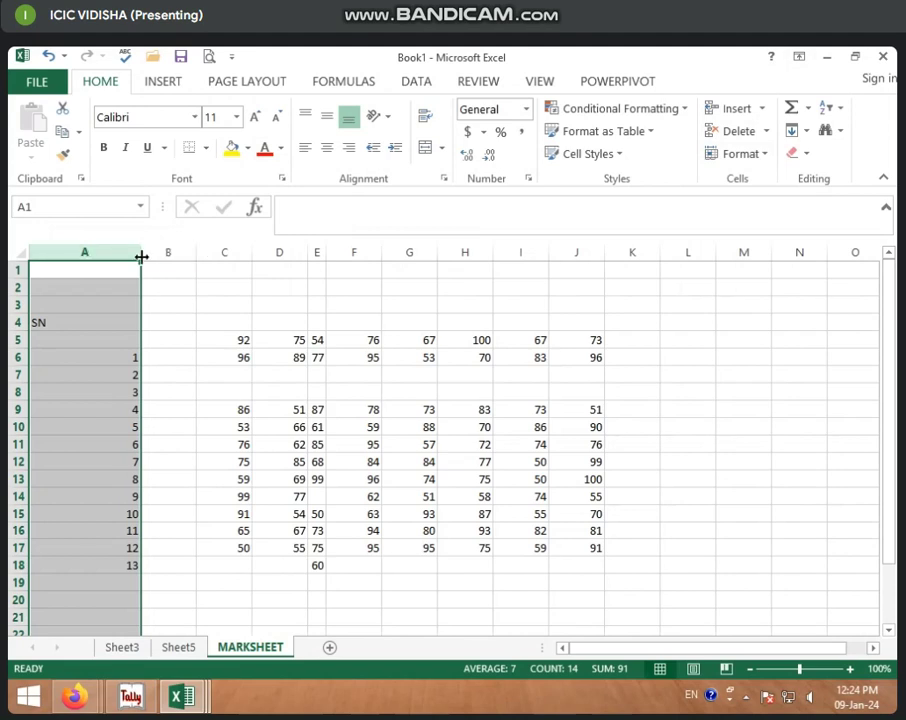
double_click(141, 257)
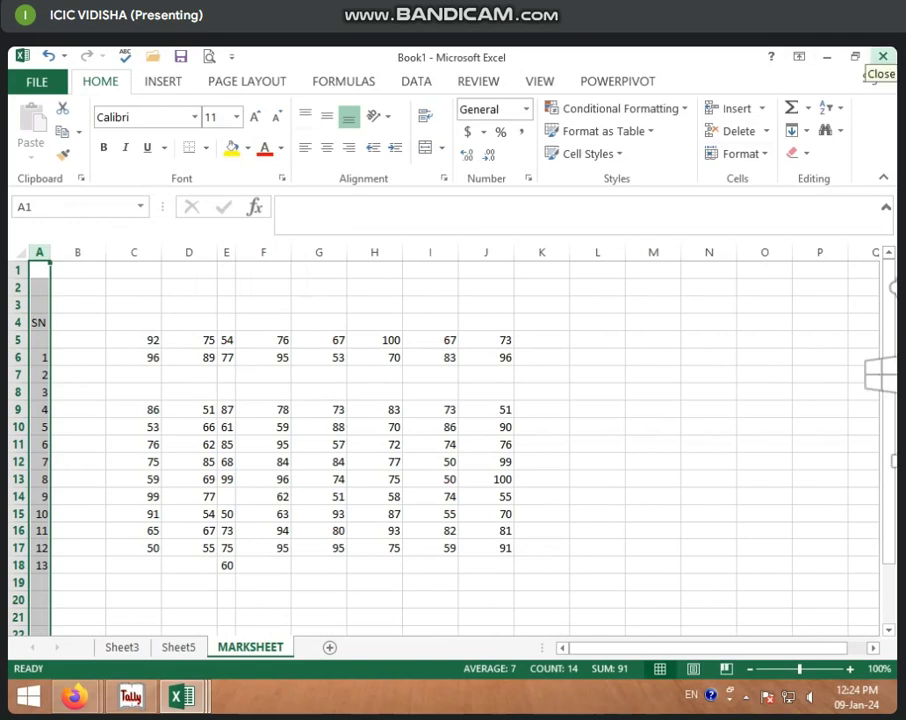
left_click(766, 154)
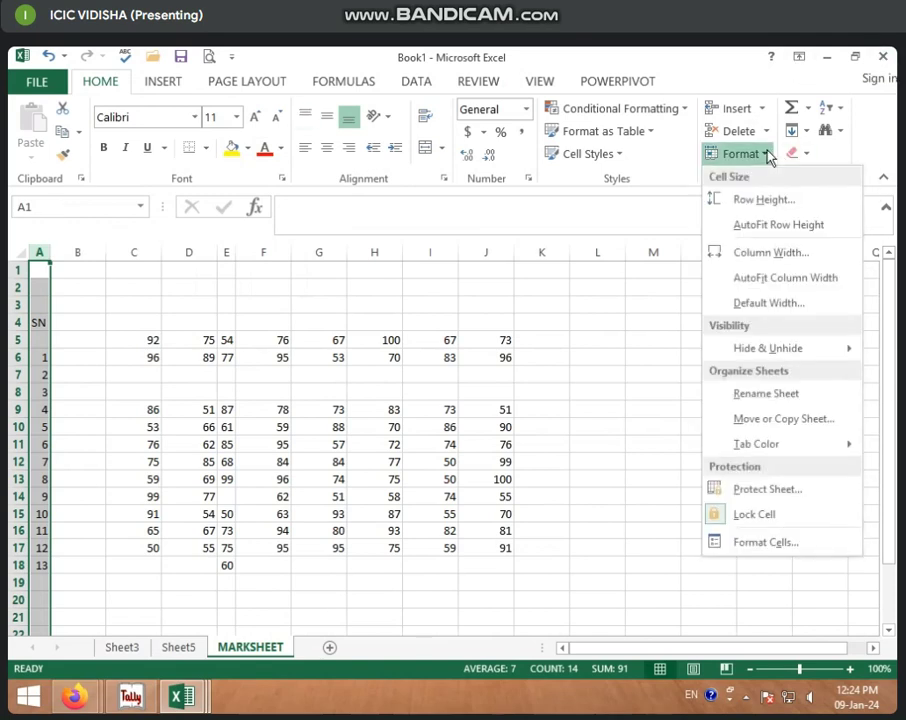
Enter 10 as the Standard column width under Format > Default Width and confirm
left_click(770, 304)
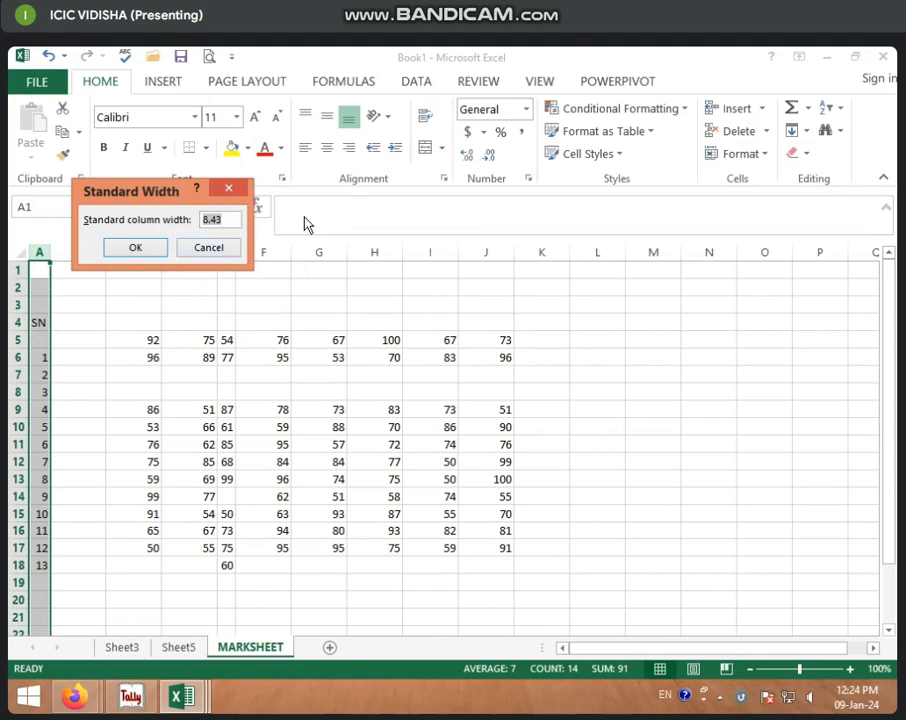
type("10")
left_click(138, 258)
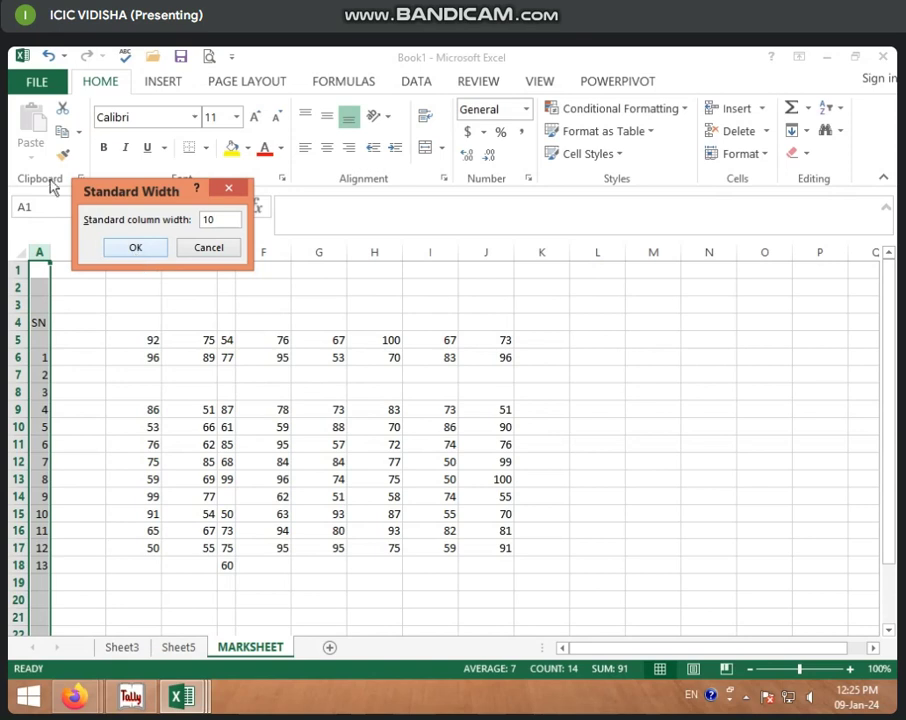
left_click(117, 249)
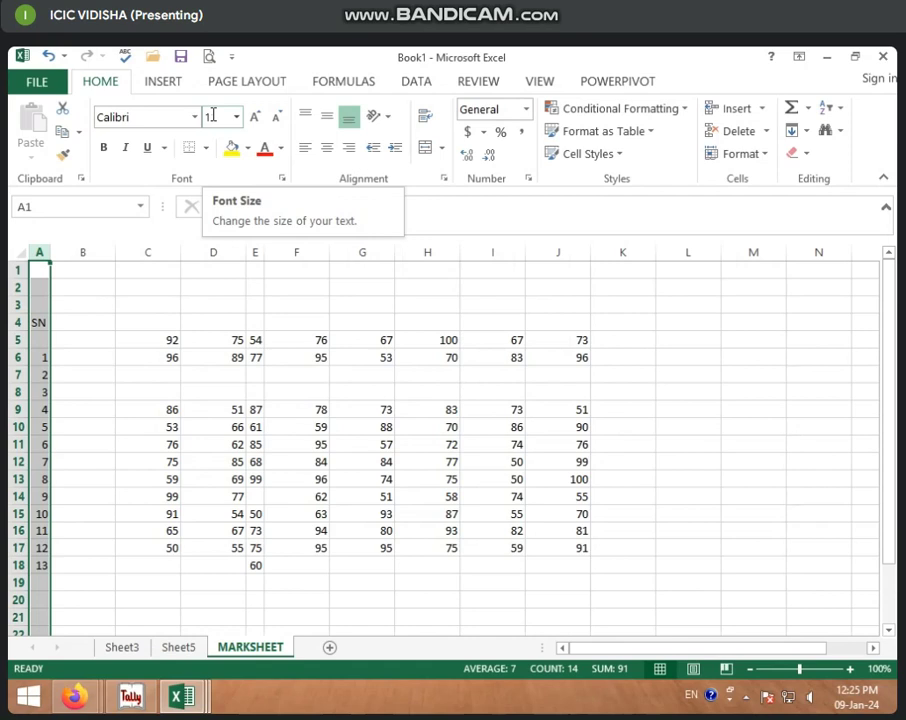
left_click(762, 155)
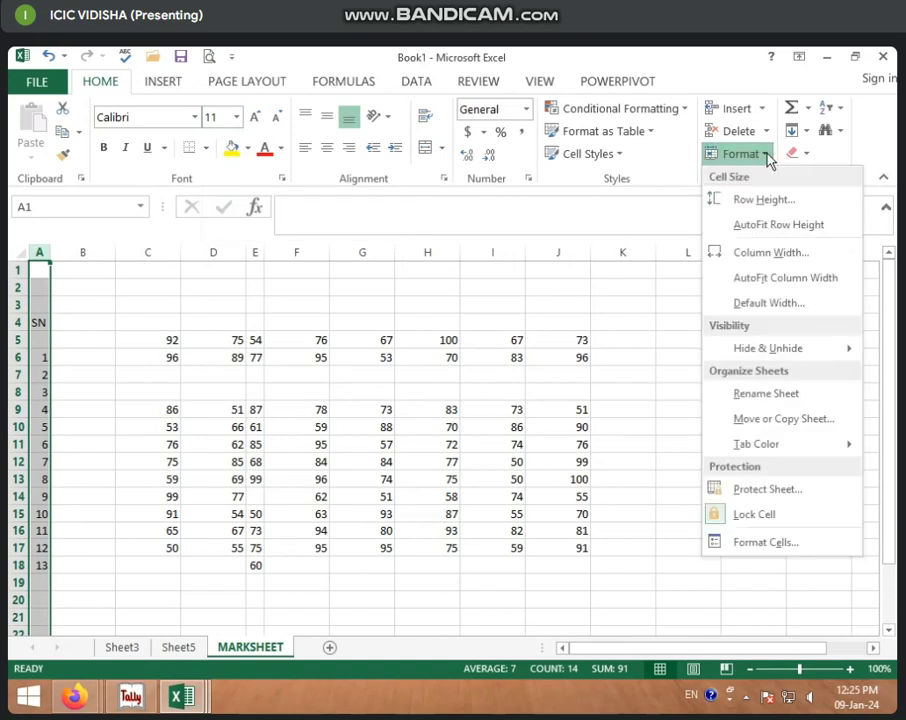
left_click(775, 303)
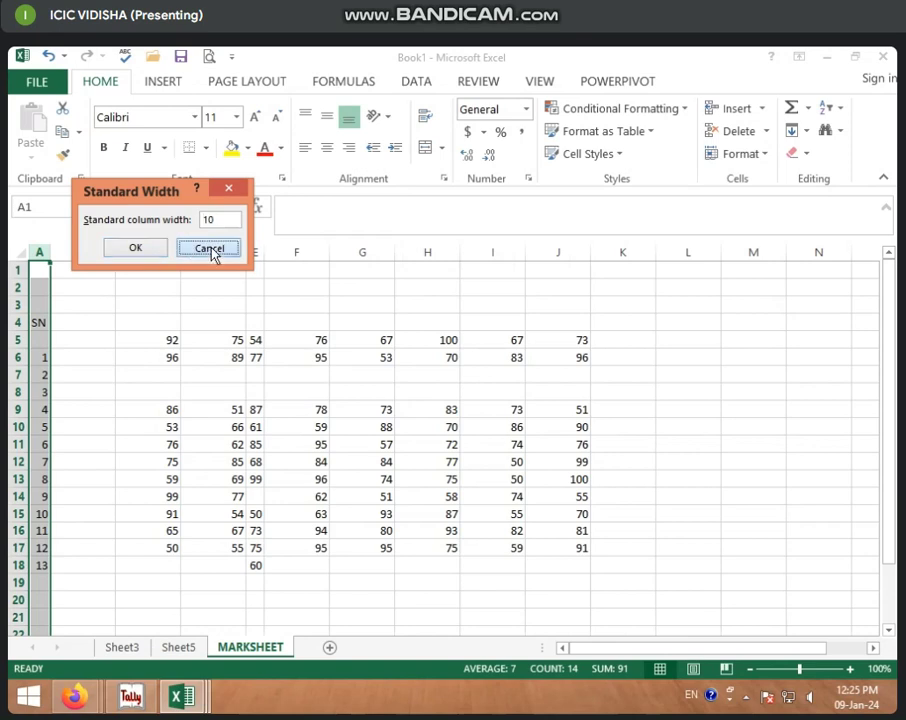
left_click(214, 249)
left_click(765, 155)
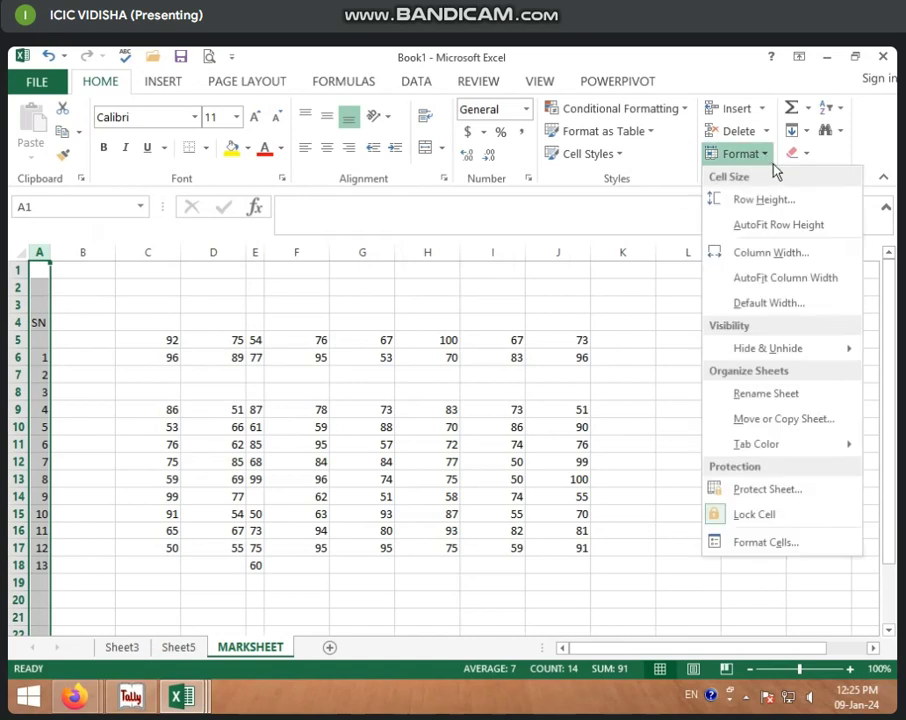
mouse_move(789, 356)
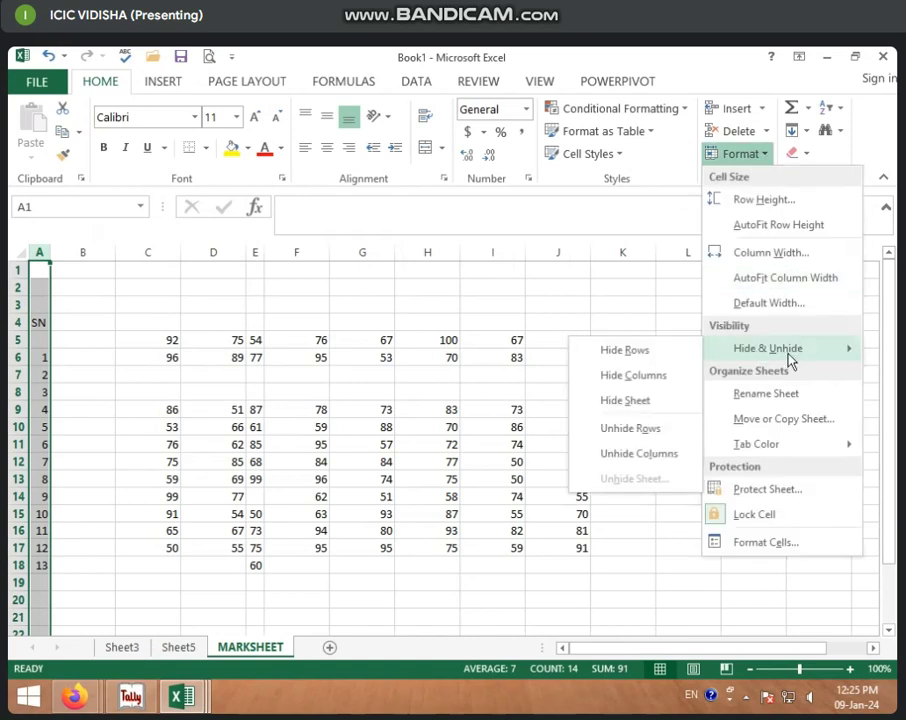
left_click(314, 432)
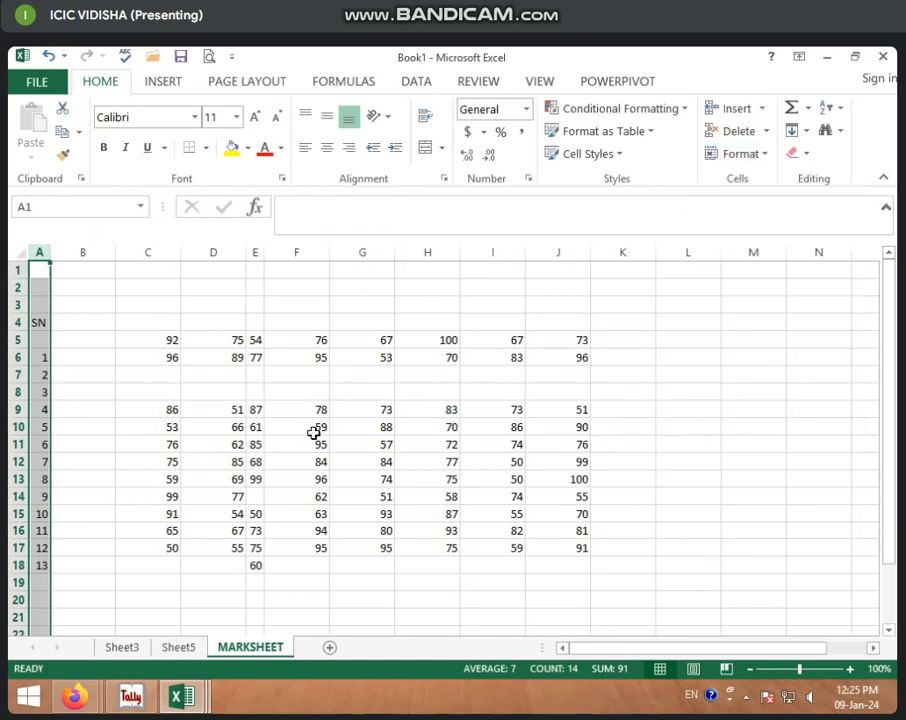
left_click(196, 384)
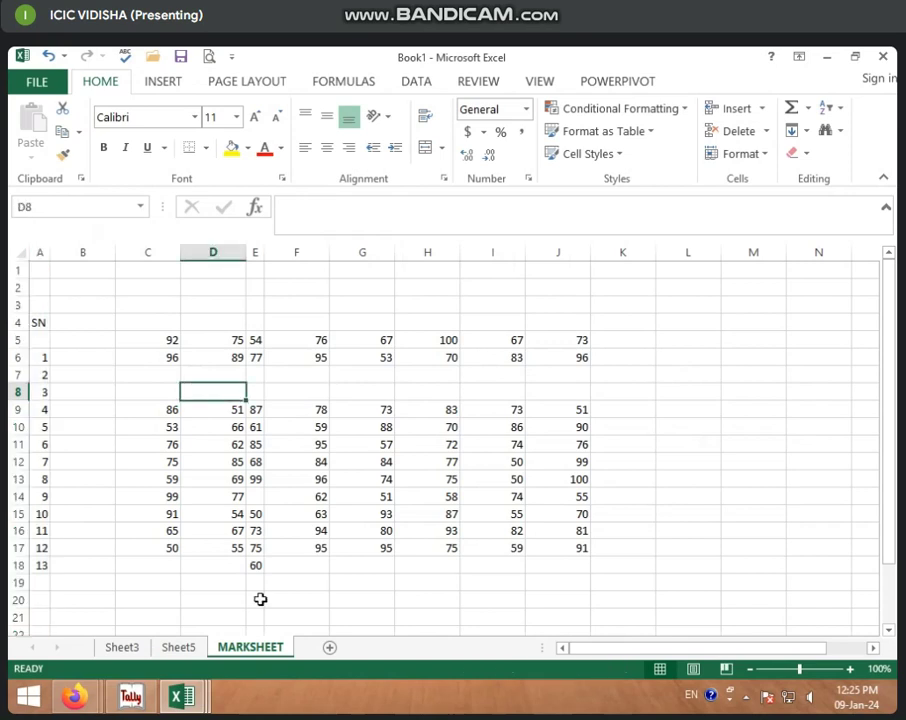
Delete the empty column B from the marksheet
left_click(280, 495)
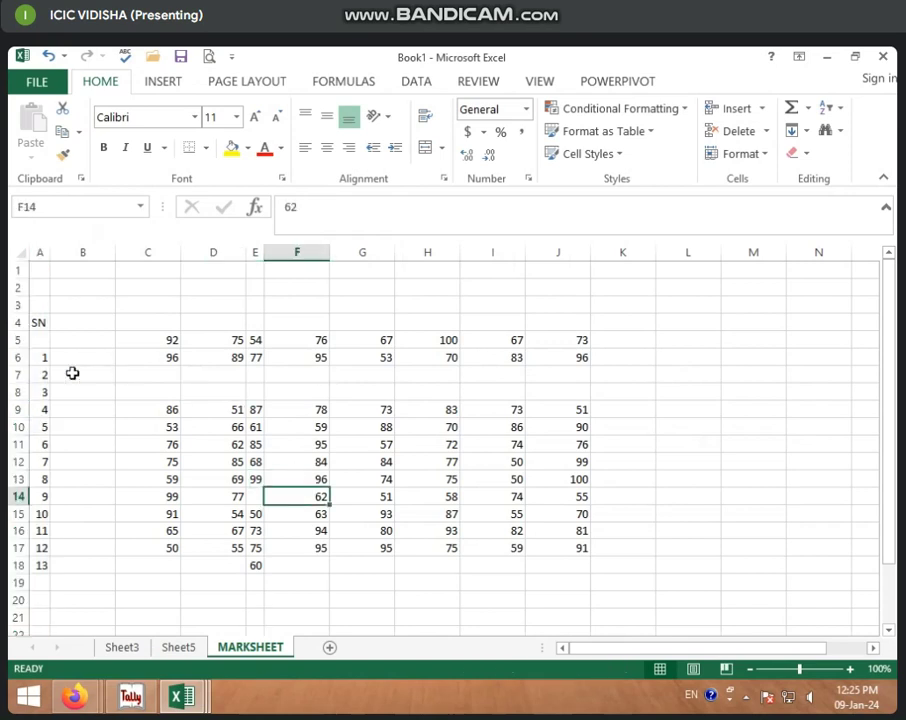
left_click(82, 251)
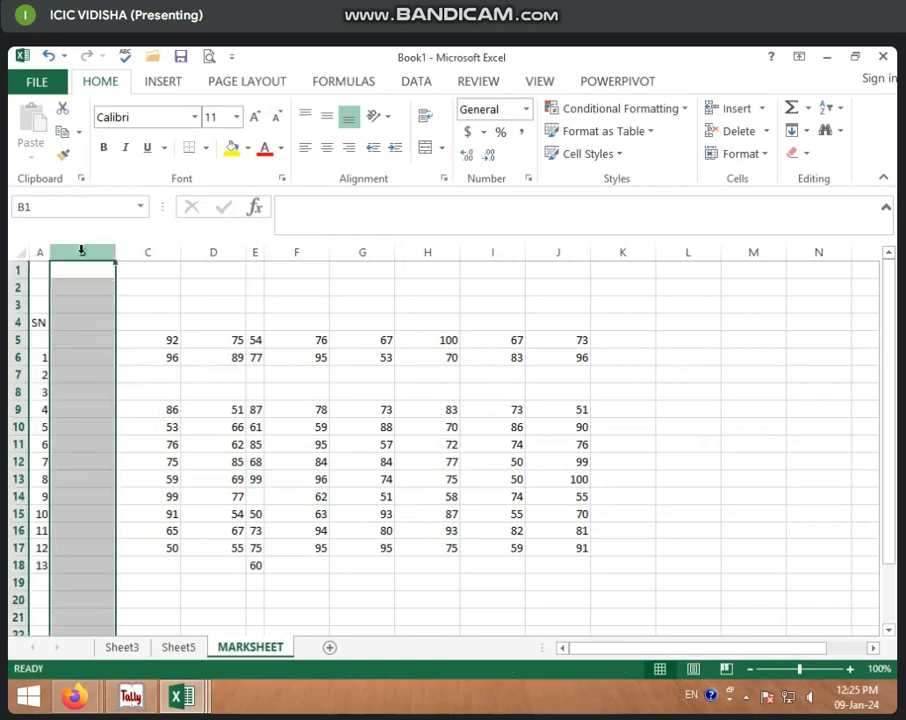
right_click(82, 251)
left_click(152, 400)
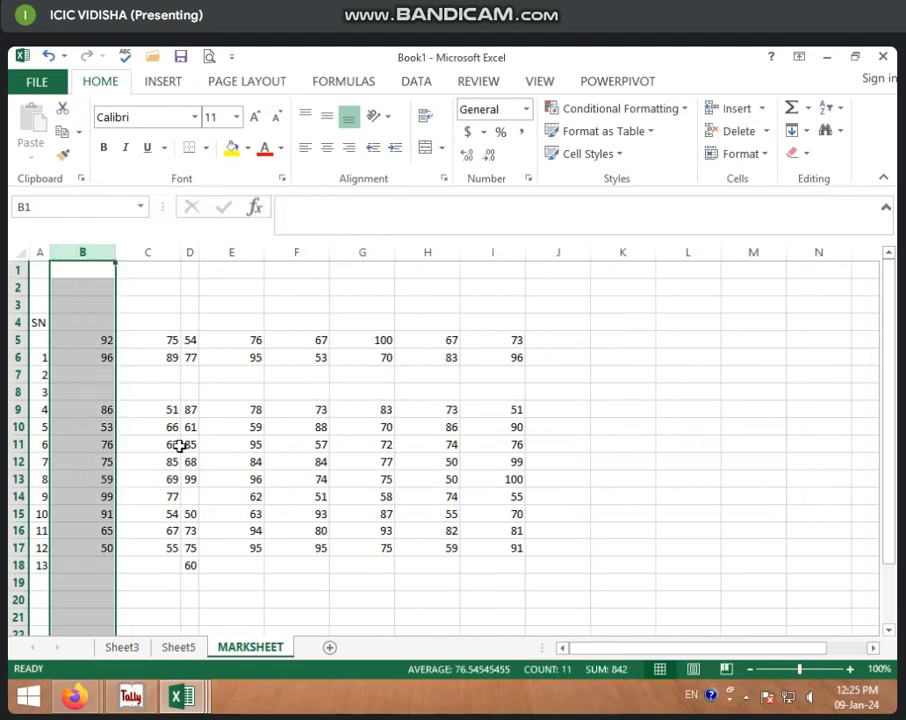
Select the row headers for rows 7 through 13
left_click(179, 445)
left_click_drag(95, 342, 524, 537)
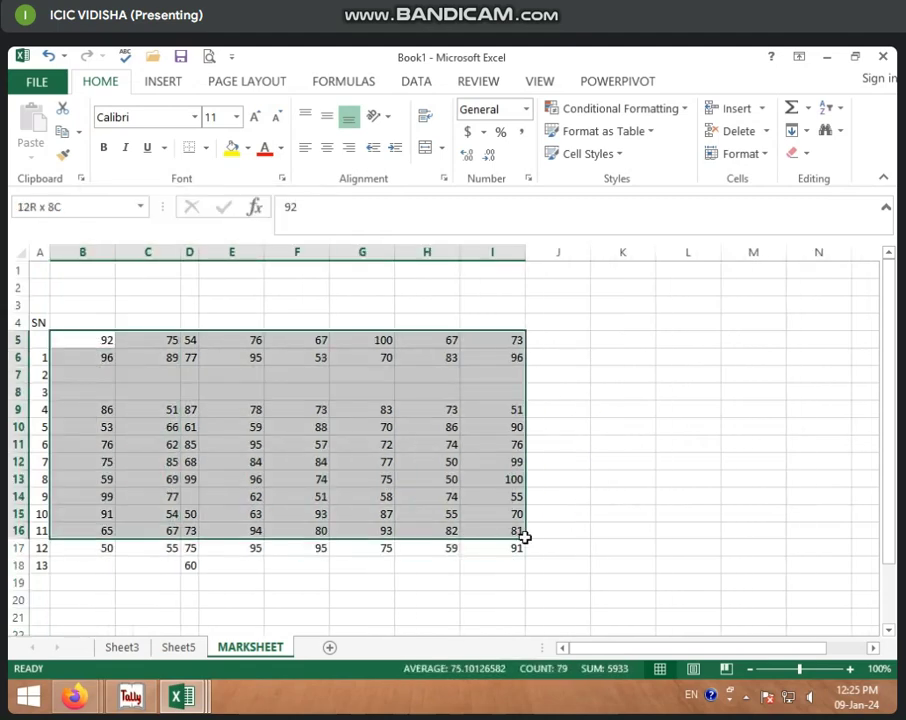
left_click(15, 391)
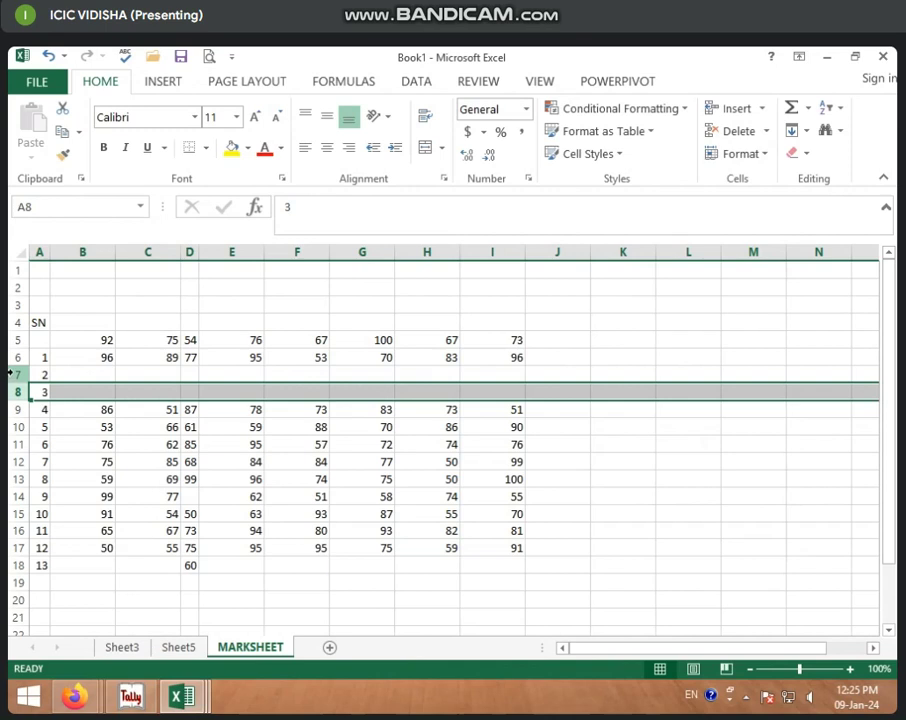
left_click_drag(10, 373, 15, 392)
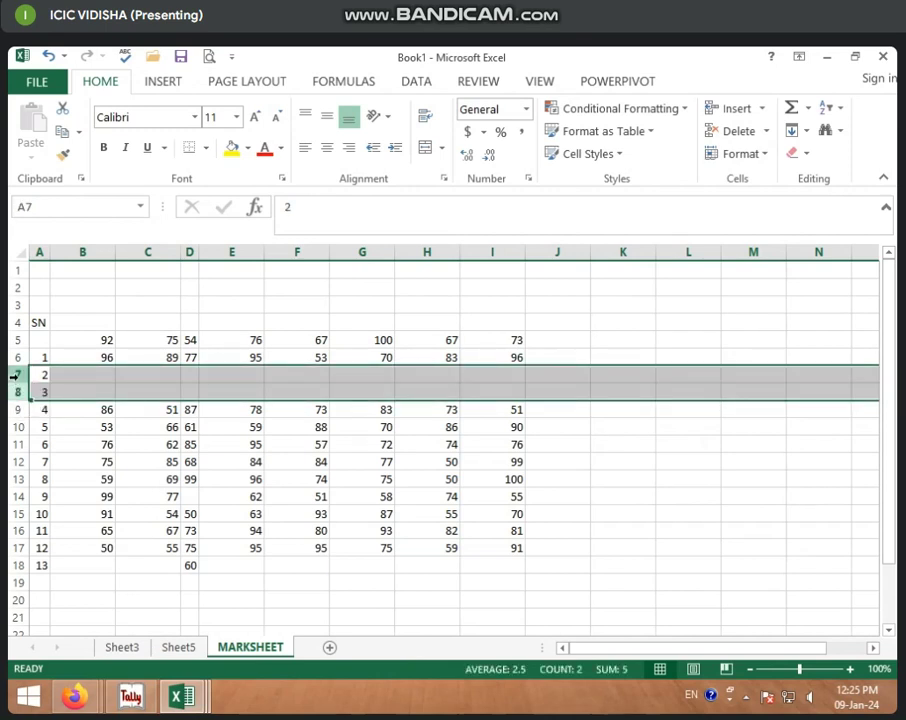
left_click(62, 380)
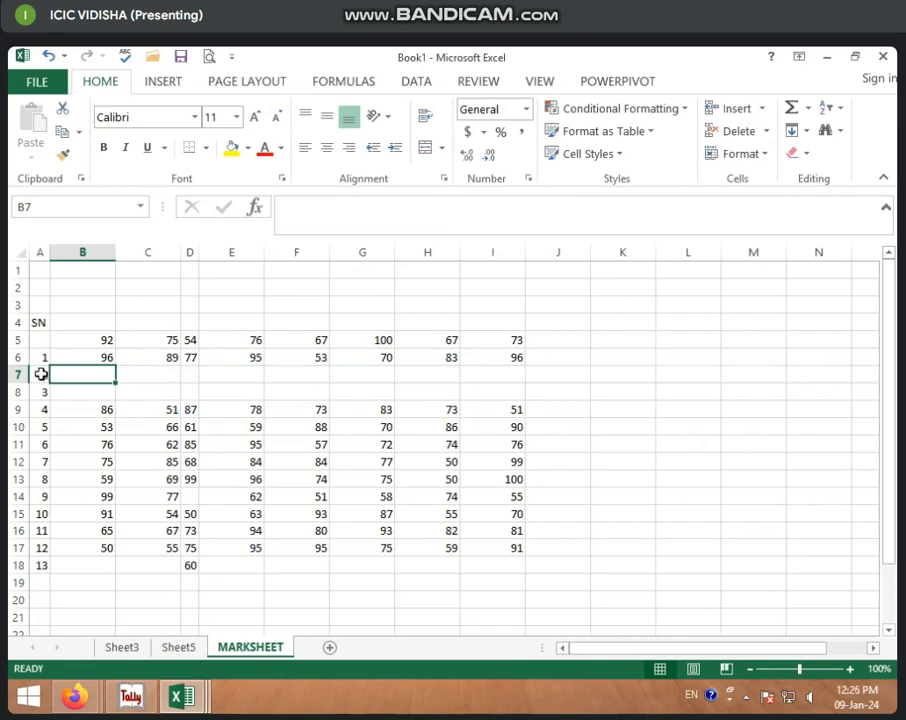
left_click(41, 375)
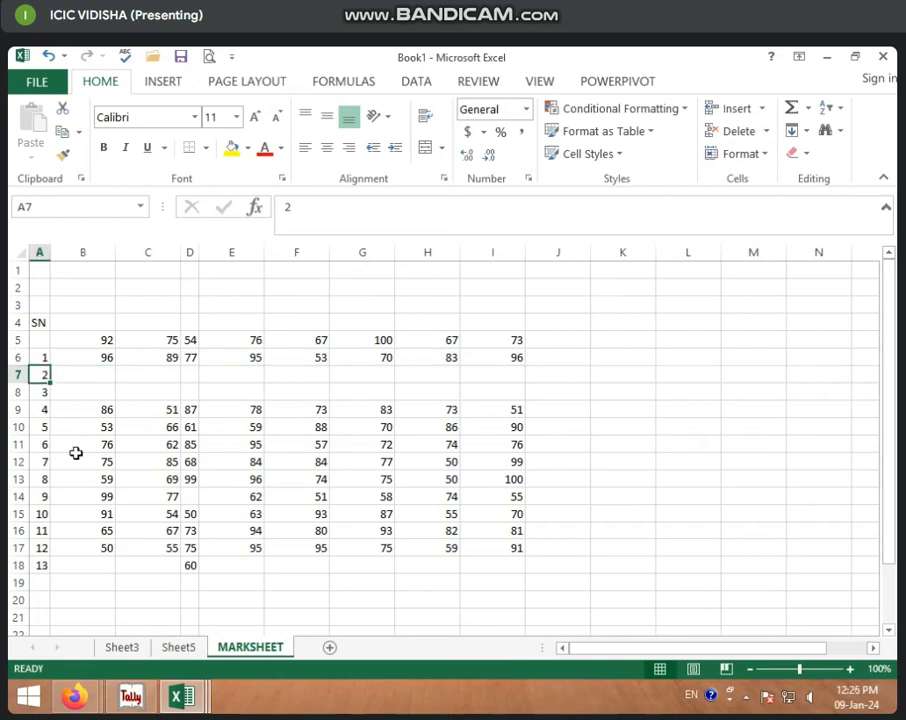
left_click(41, 480)
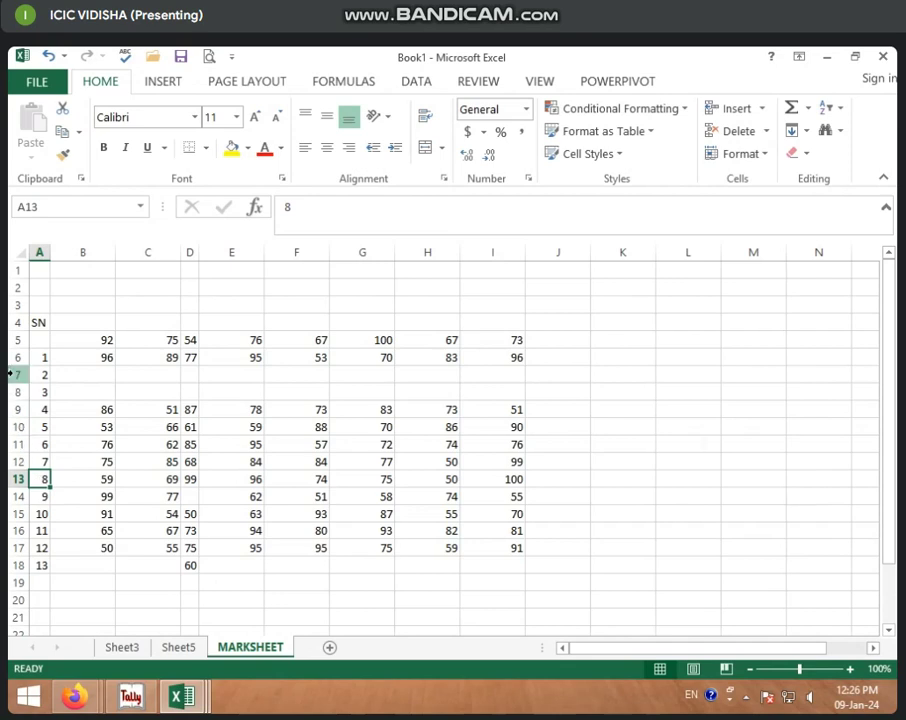
left_click_drag(16, 374, 18, 480)
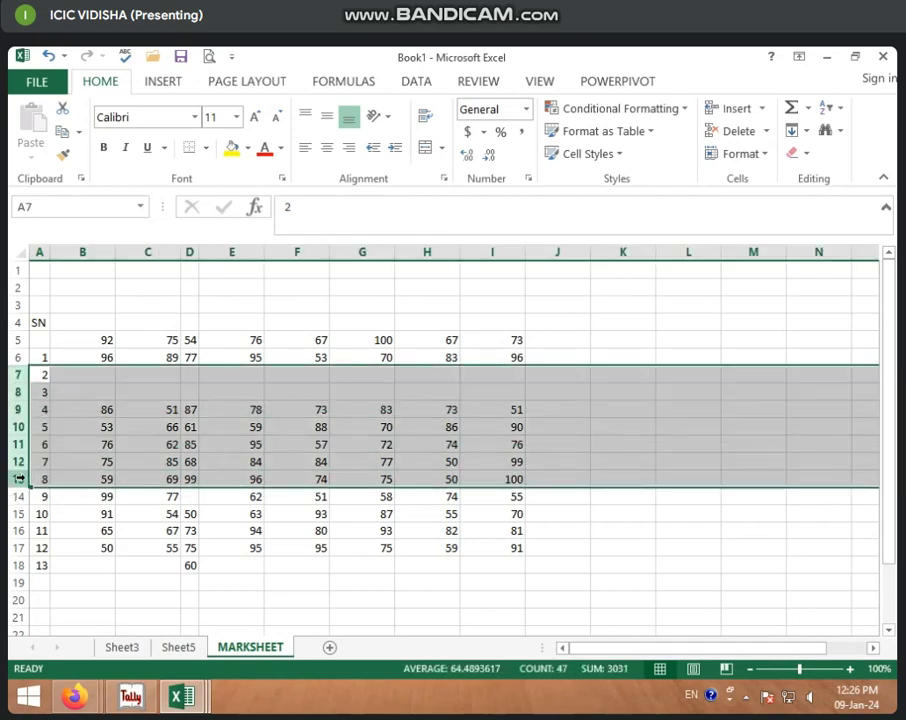
Hide rows 7 to 13 with Format > Hide & Unhide > Hide Rows
left_click(771, 156)
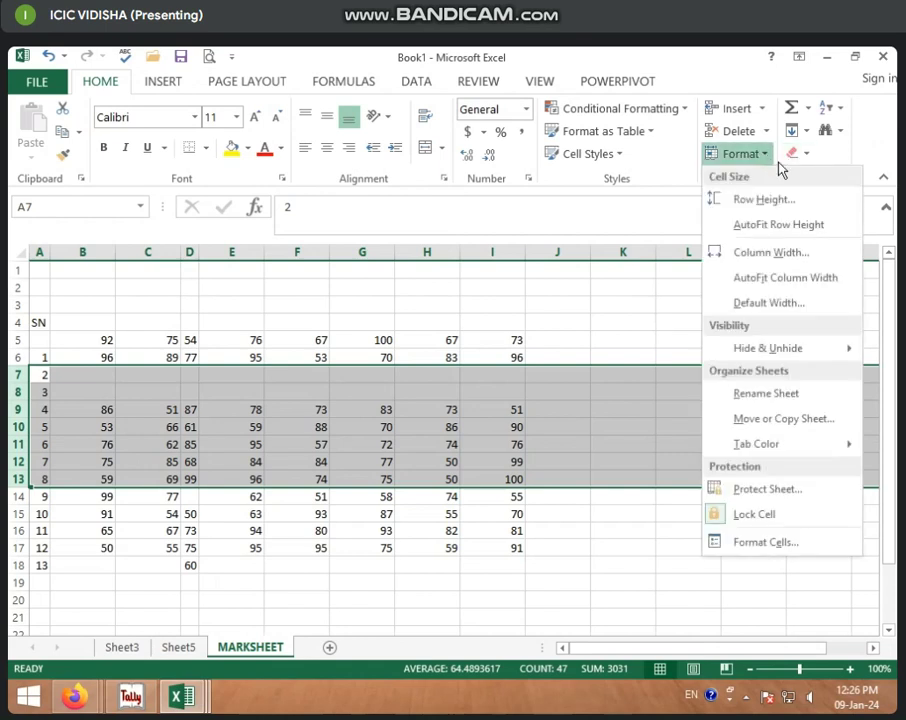
mouse_move(790, 350)
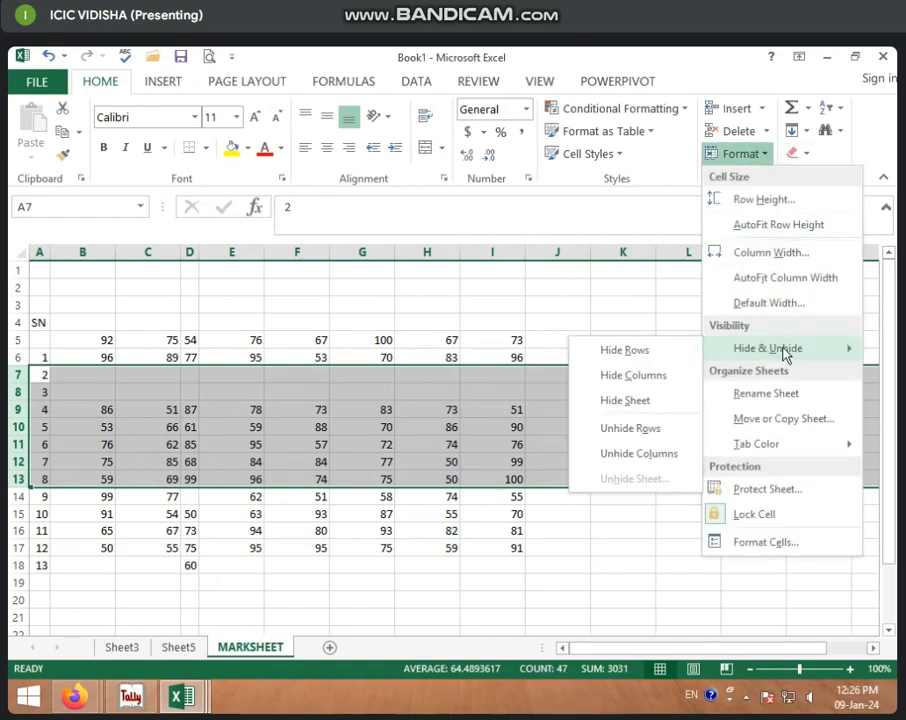
left_click(622, 360)
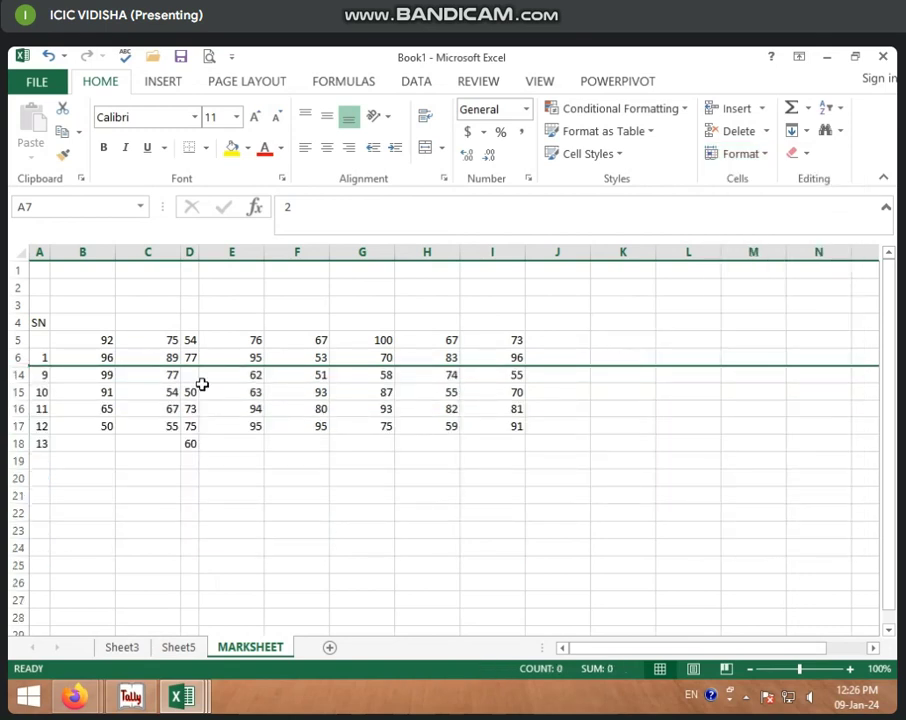
left_click(215, 395)
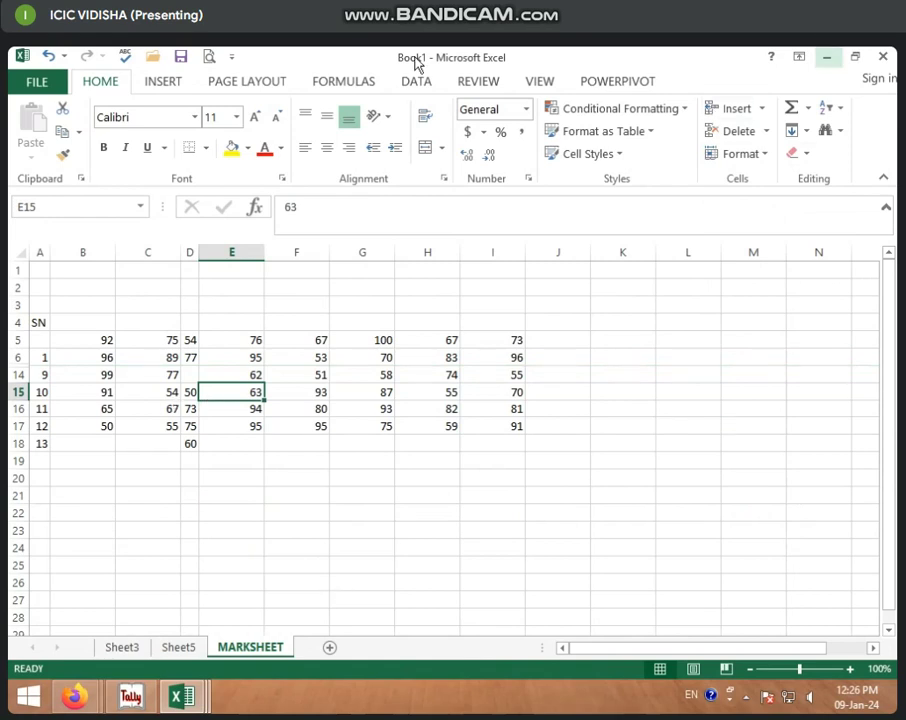
Select rows 6 to 16, delete them, then undo the deletion with Ctrl+Z
left_click(42, 359)
left_click(42, 374)
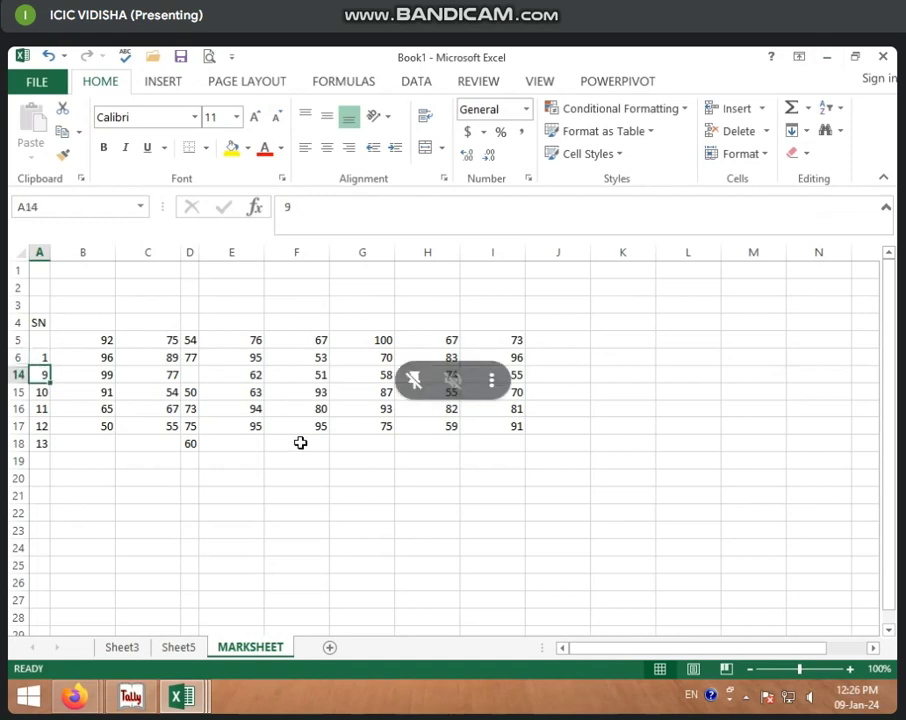
left_click(310, 441)
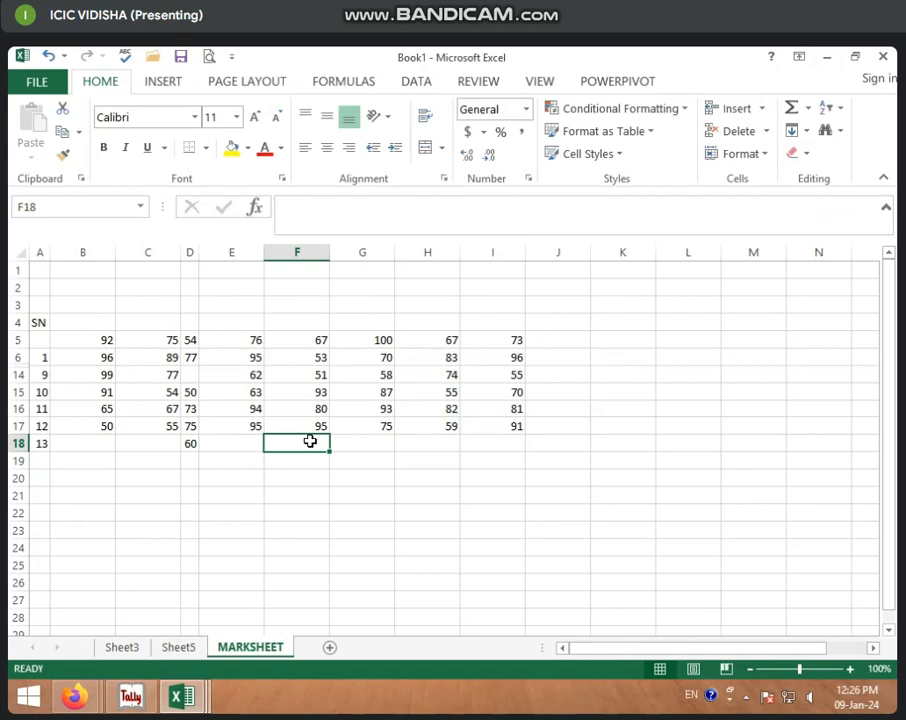
left_click(482, 391)
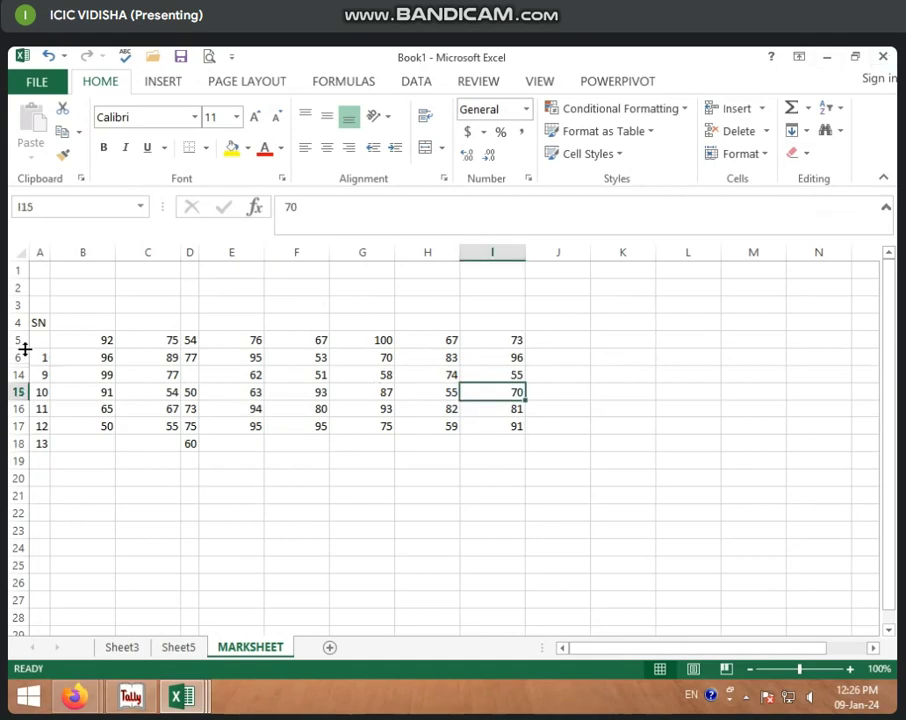
left_click_drag(18, 357, 16, 408)
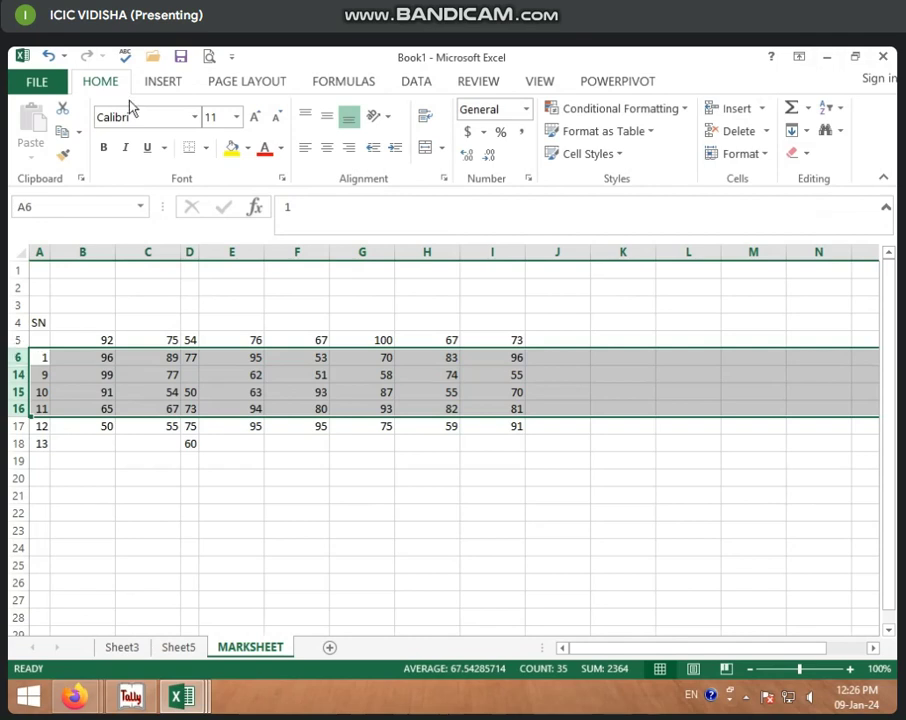
left_click(766, 131)
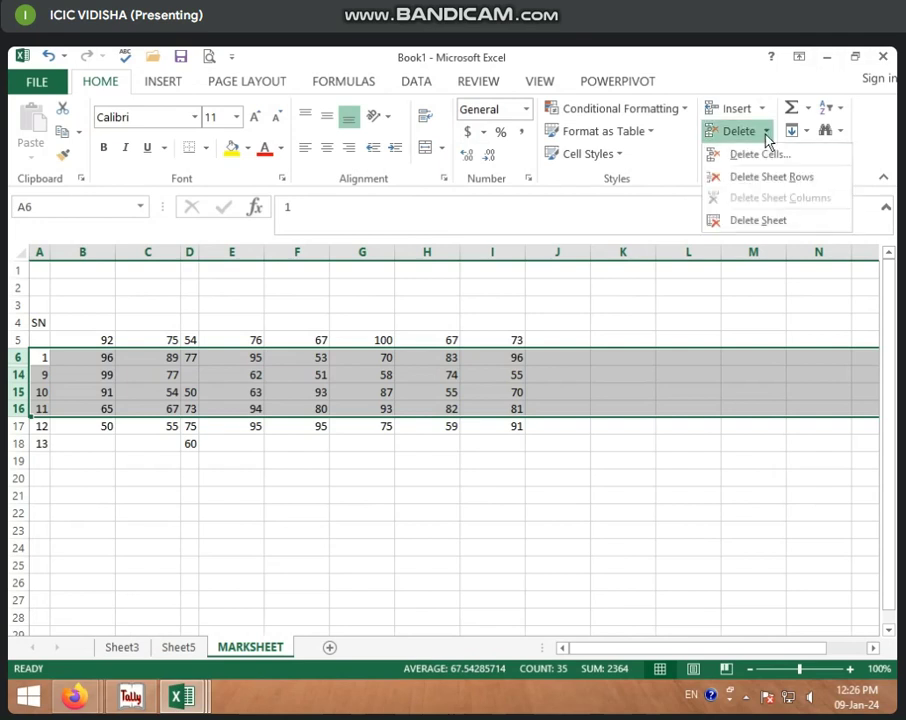
left_click(758, 134)
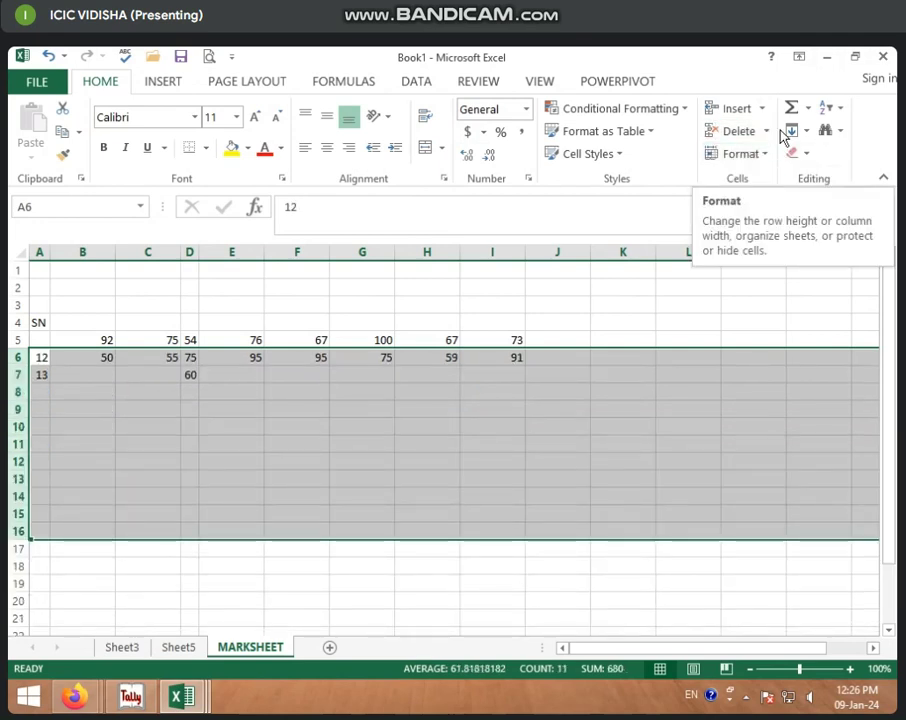
key("ctrl+z")
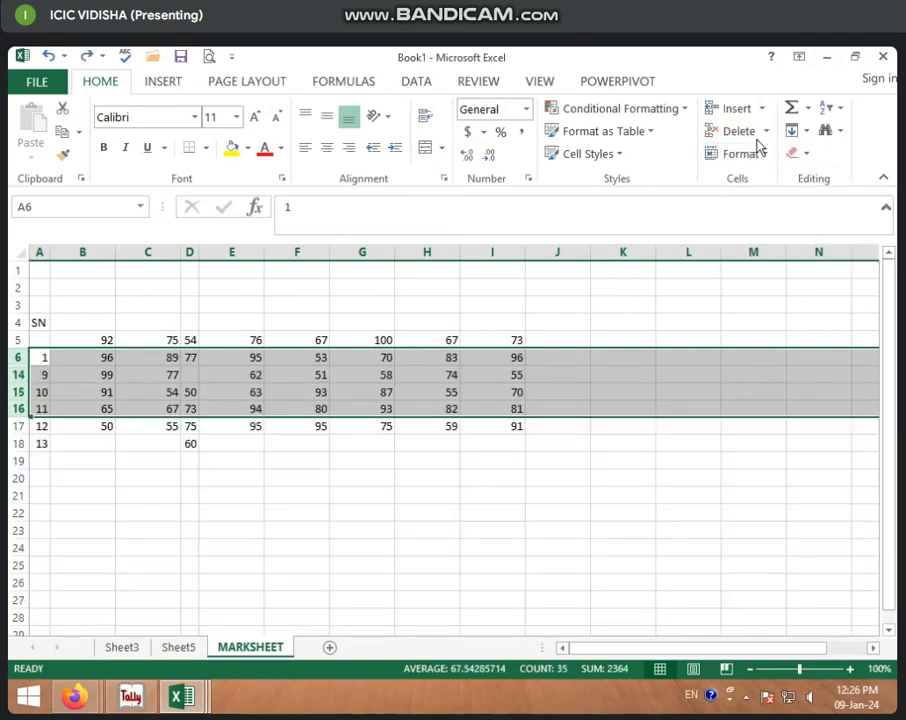
Unhide rows 7 to 13 via Format > Hide & Unhide > Unhide Rows
left_click(771, 157)
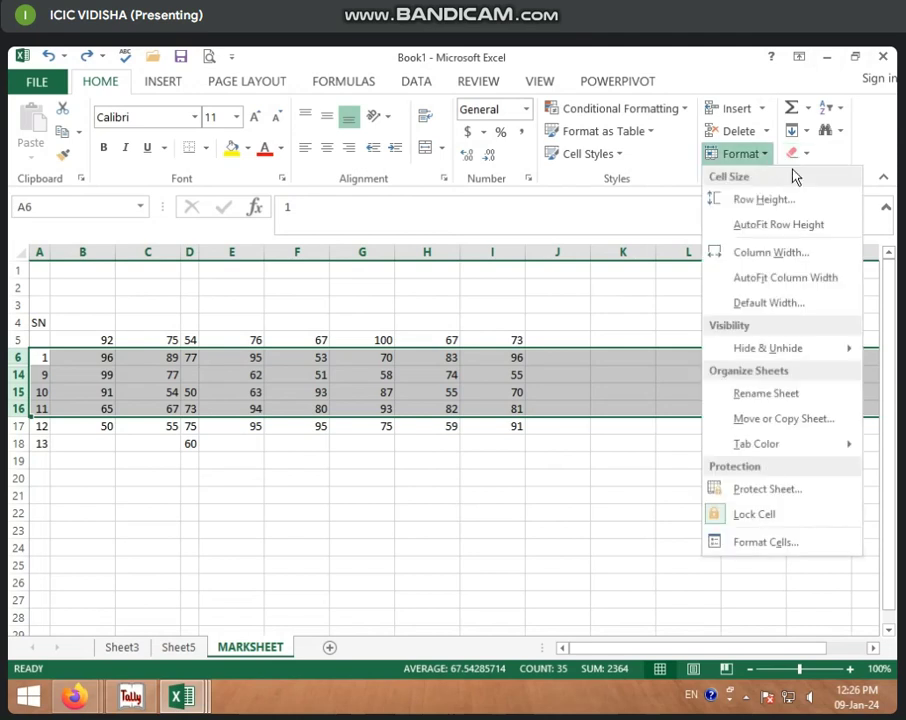
mouse_move(771, 348)
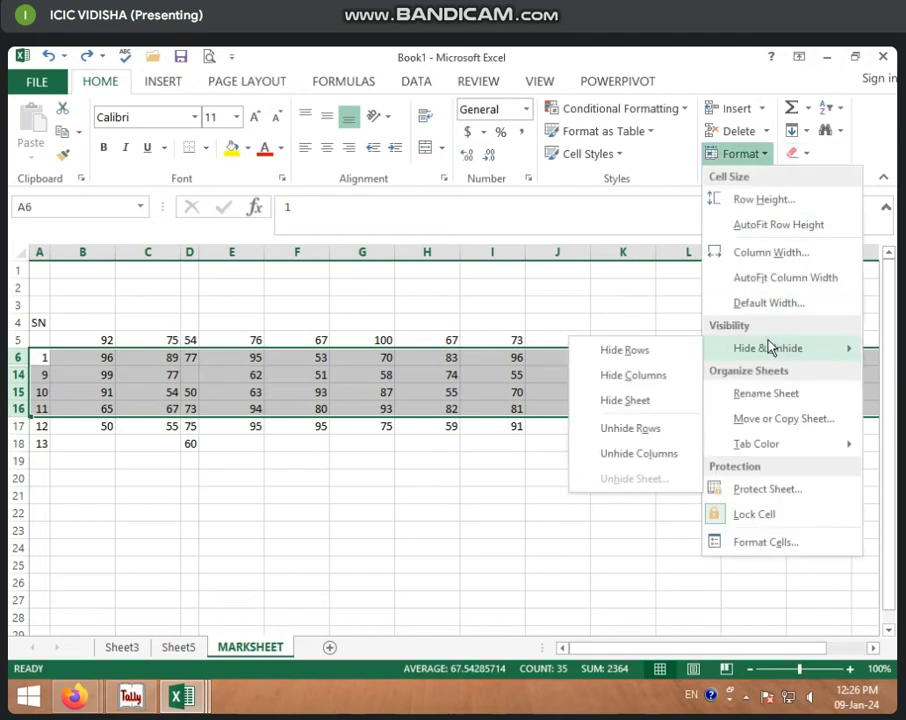
left_click(639, 431)
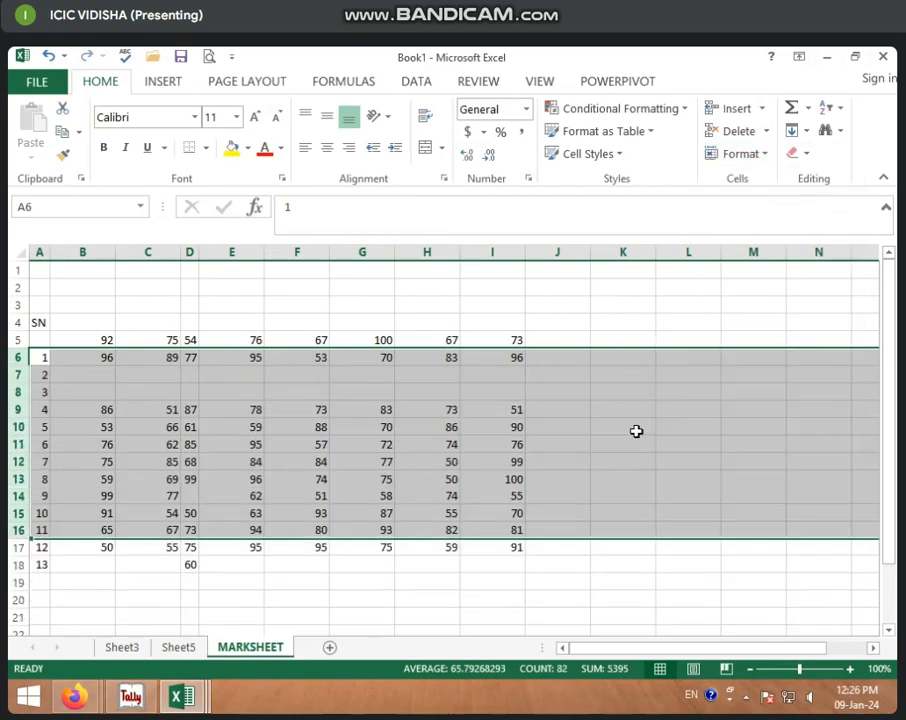